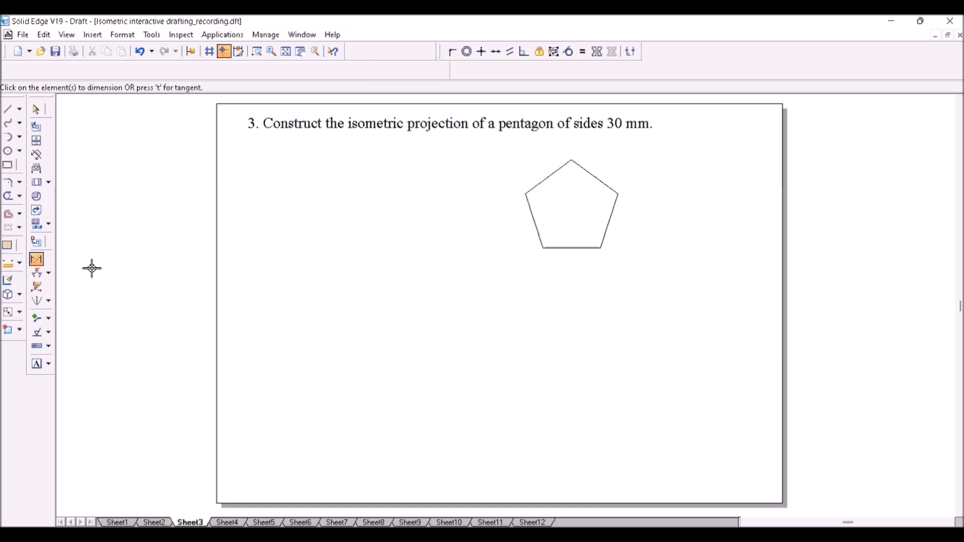
# Dimension the pentagon's base side and label its two base corners a and b inside the outline.
pyautogui.click(572, 248)
pyautogui.click(580, 274)
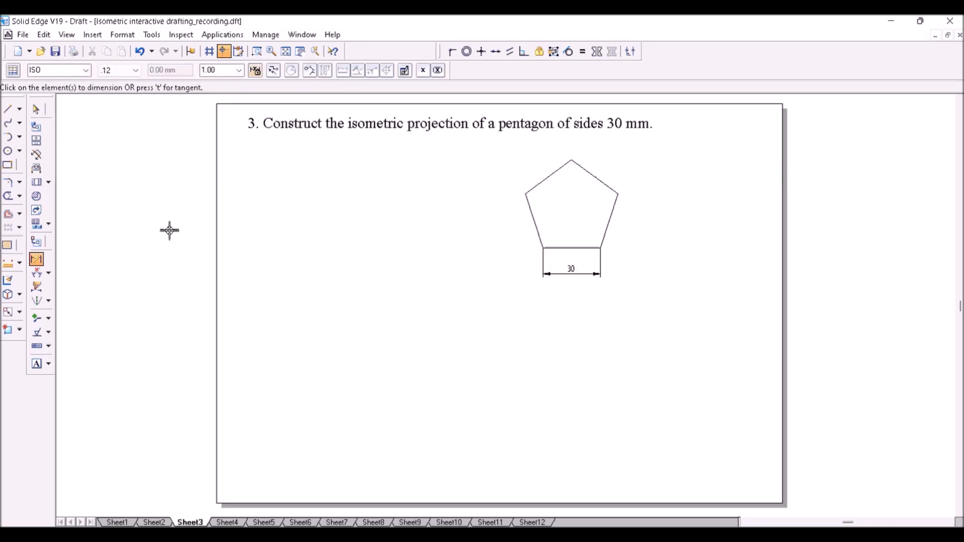
pyautogui.click(37, 364)
pyautogui.click(546, 237)
pyautogui.write('a')
pyautogui.click(593, 237)
pyautogui.write('b')
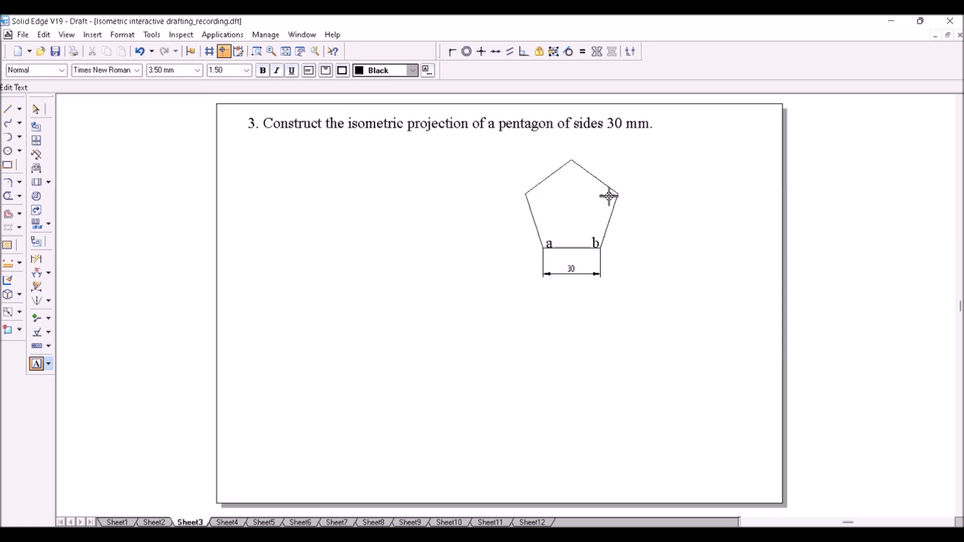
# Label the pentagon's right corner c, its apex d and its left corner e.
pyautogui.click(607, 197)
pyautogui.write('c')
pyautogui.click(569, 165)
pyautogui.write('d')
pyautogui.write('e')
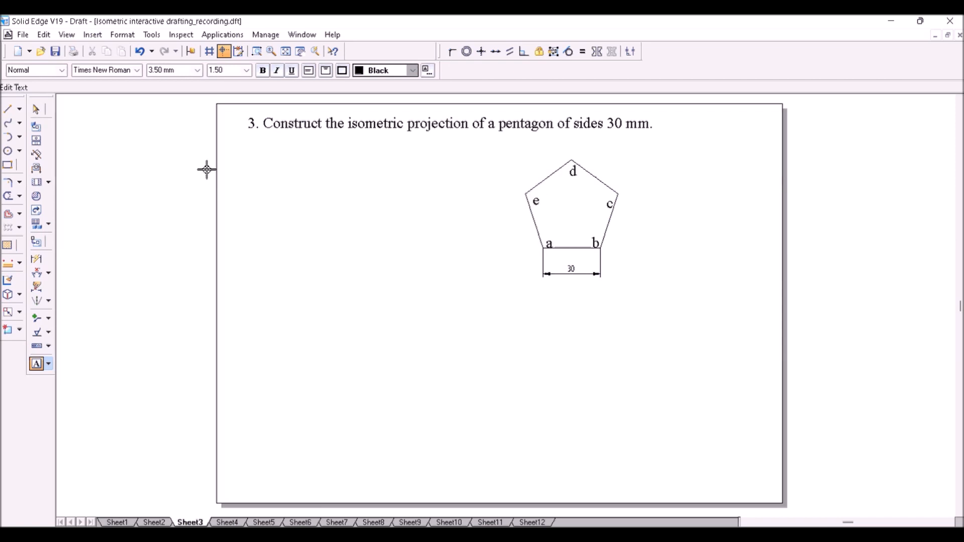
pyautogui.press('Escape')
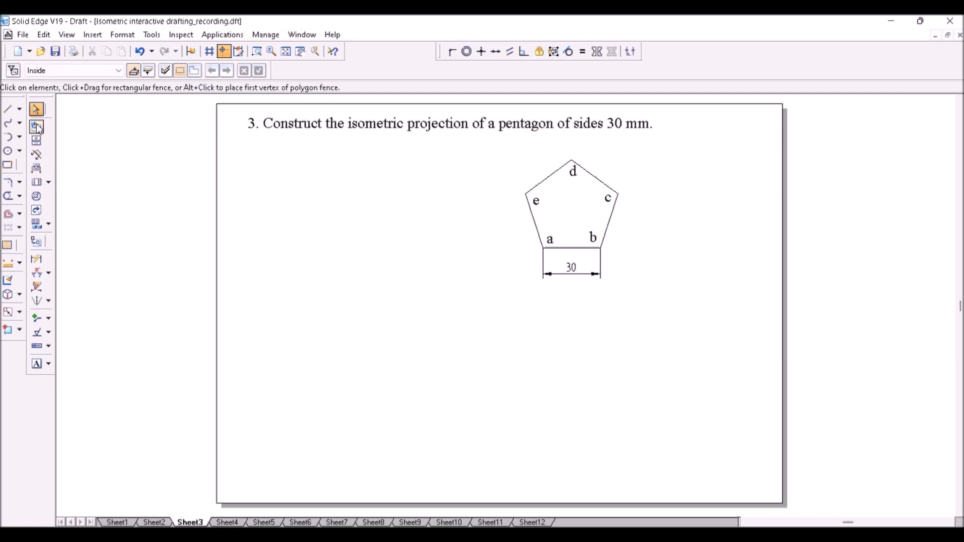
# Draw lines forming an enclosing rectangle around the pentagon, flush with its base and touching vertices c, d and e.
pyautogui.press('l')
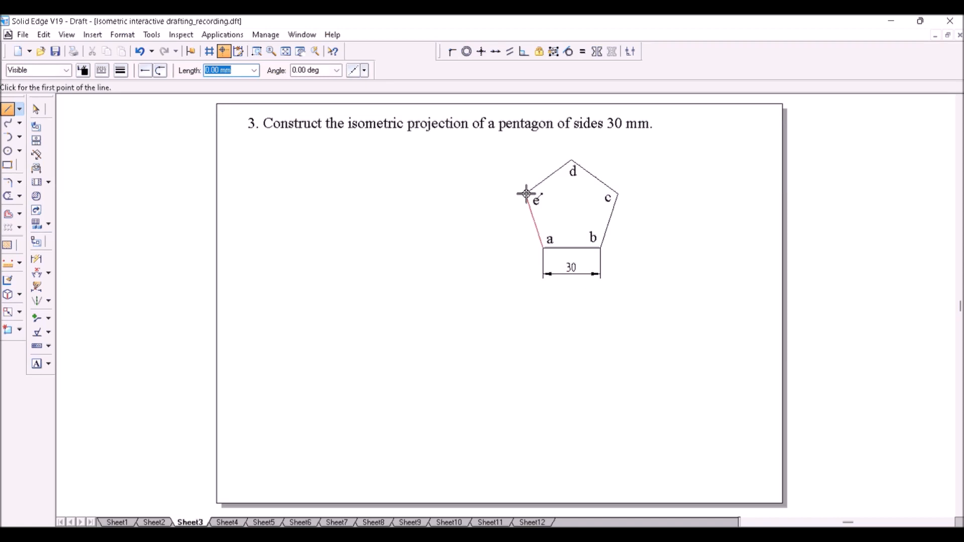
pyautogui.click(601, 247)
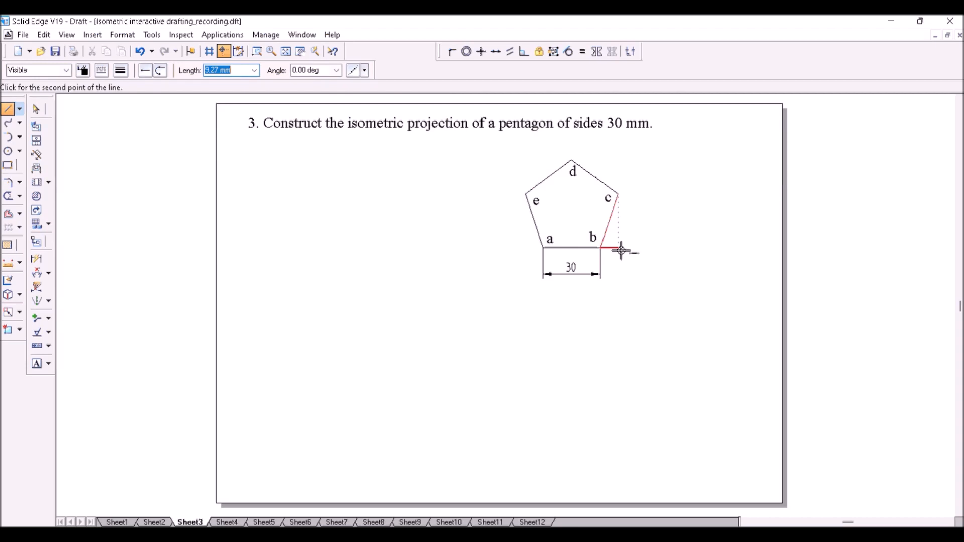
pyautogui.click(618, 248)
pyautogui.click(620, 197)
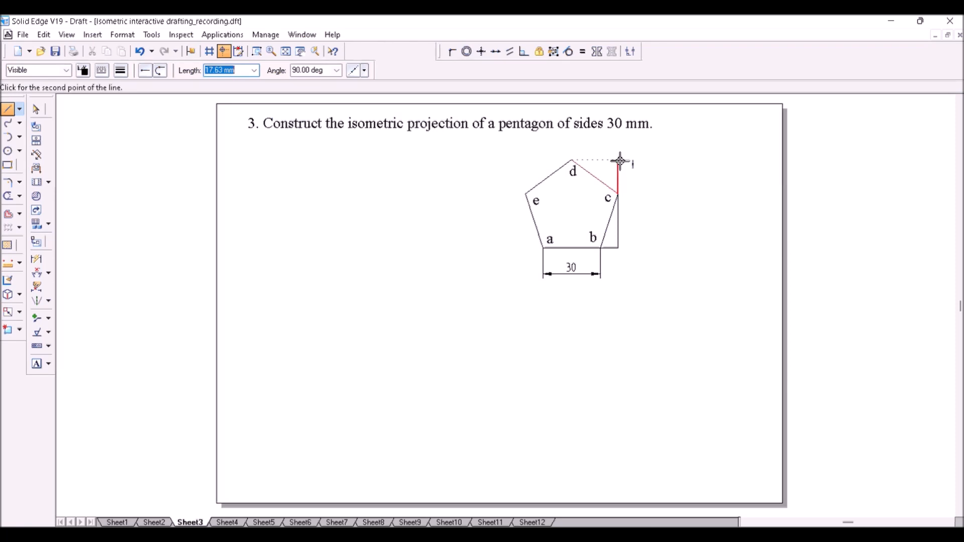
pyautogui.click(621, 160)
pyautogui.click(572, 160)
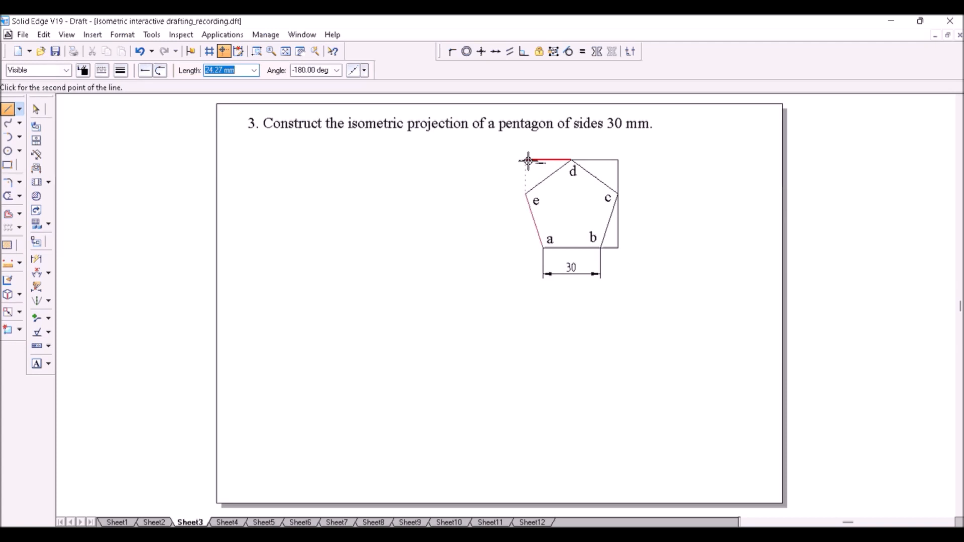
pyautogui.click(526, 161)
pyautogui.click(527, 196)
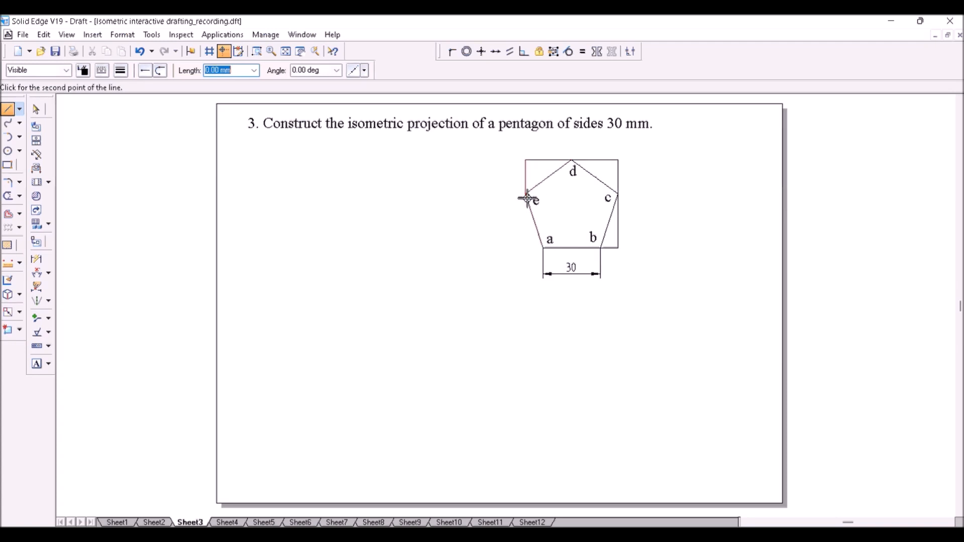
pyautogui.click(527, 249)
pyautogui.click(547, 252)
pyautogui.rightClick(547, 252)
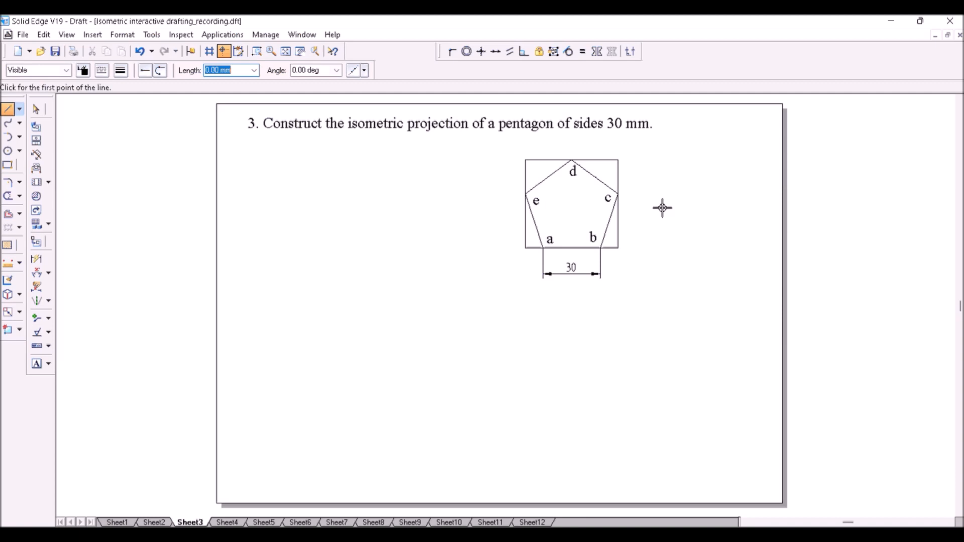
pyautogui.click(40, 110)
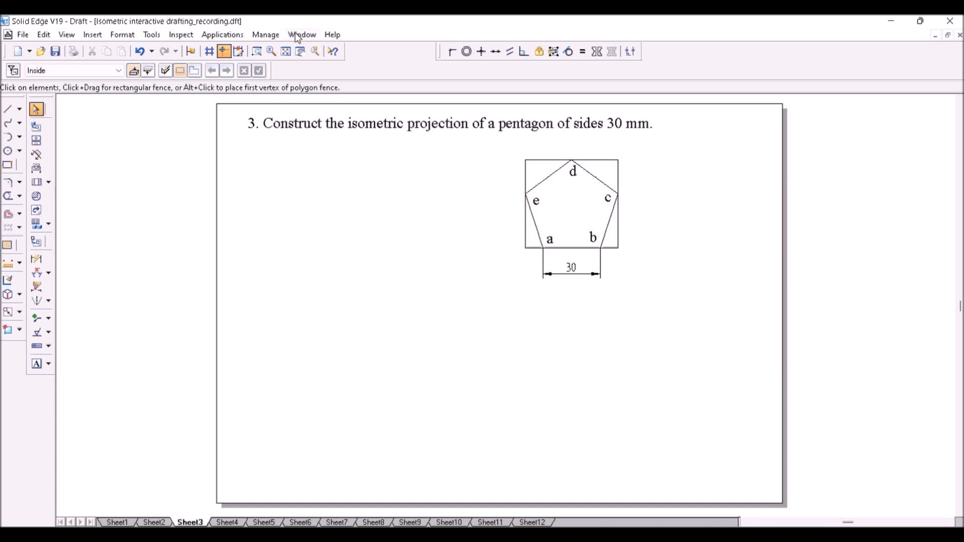
# Examine up close whether the enclosing rectangle touches the pentagon at vertices e, c and d.
pyautogui.click(256, 51)
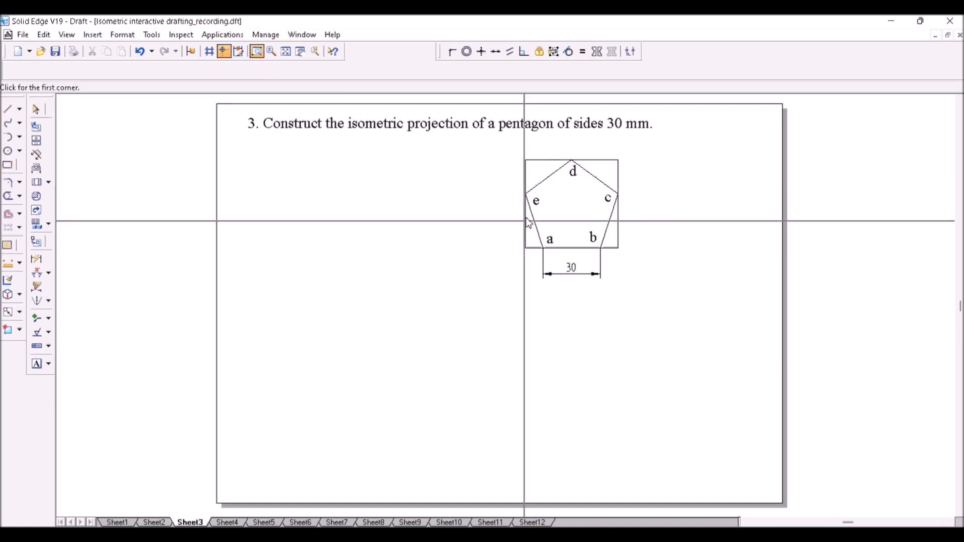
pyautogui.moveTo(516, 184); pyautogui.dragTo(550, 210)
pyautogui.moveTo(358, 222); pyautogui.dragTo(433, 291)
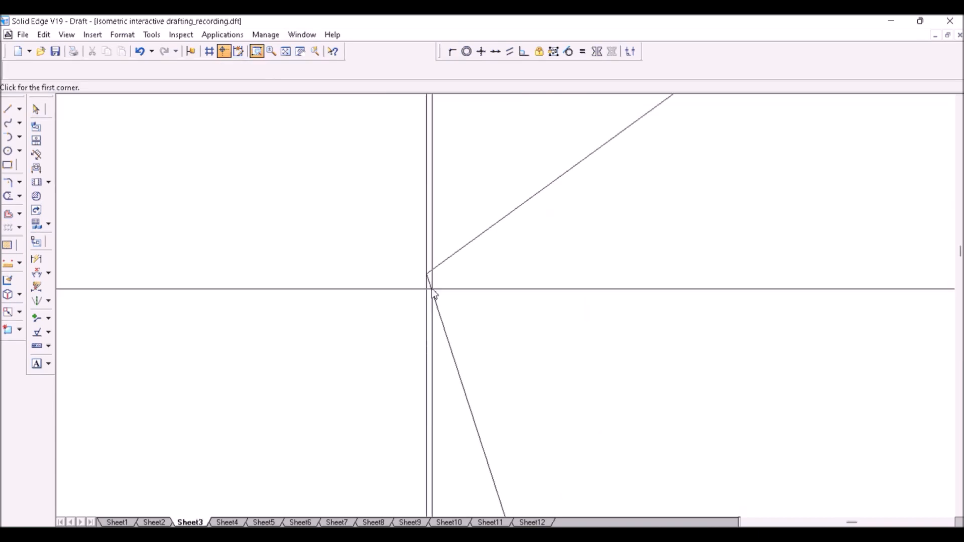
pyautogui.click(286, 52)
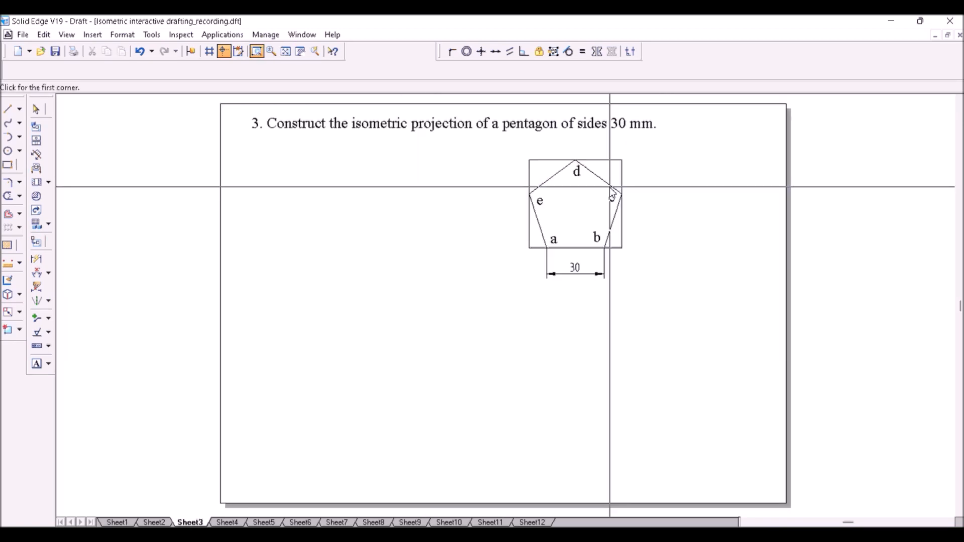
pyautogui.moveTo(610, 187); pyautogui.dragTo(657, 212)
pyautogui.moveTo(245, 190); pyautogui.dragTo(354, 268)
pyautogui.click(286, 52)
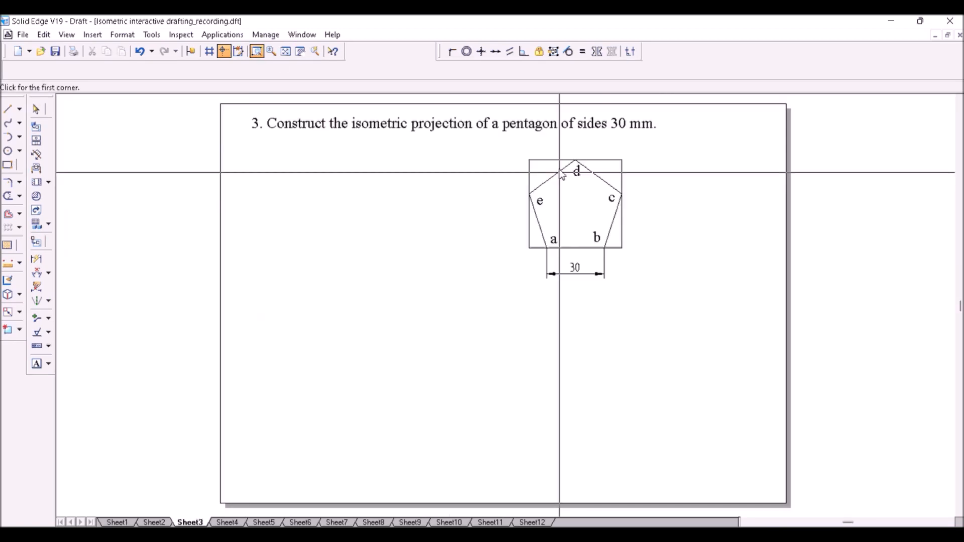
pyautogui.moveTo(560, 152); pyautogui.dragTo(596, 178)
pyautogui.moveTo(432, 213); pyautogui.dragTo(510, 290)
pyautogui.click(286, 52)
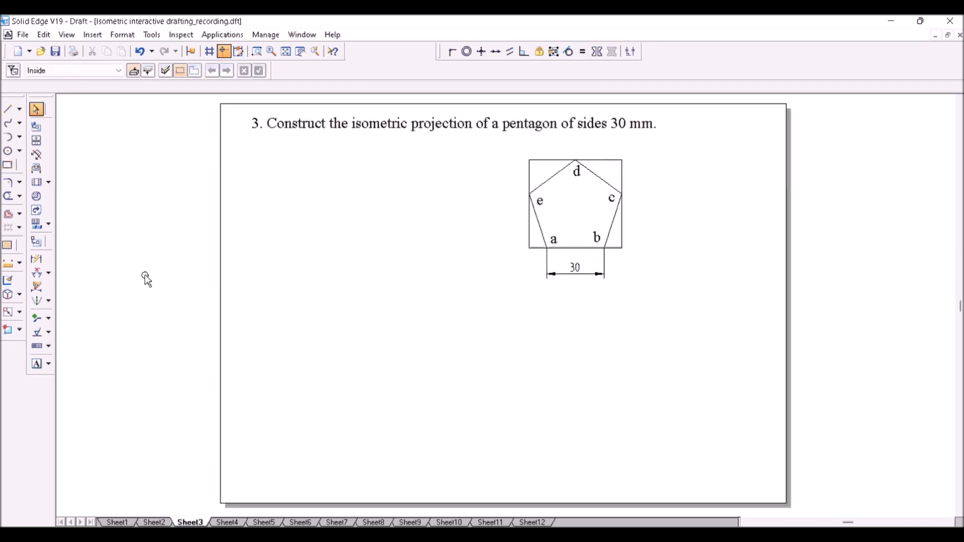
# Label the enclosing rectangle's corners f, g, h and i counterclockwise from the lower-left corner.
pyautogui.click(36, 364)
pyautogui.click(522, 245)
pyautogui.write('f')
pyautogui.click(628, 248)
pyautogui.write('g')
pyautogui.click(628, 153)
pyautogui.write('h')
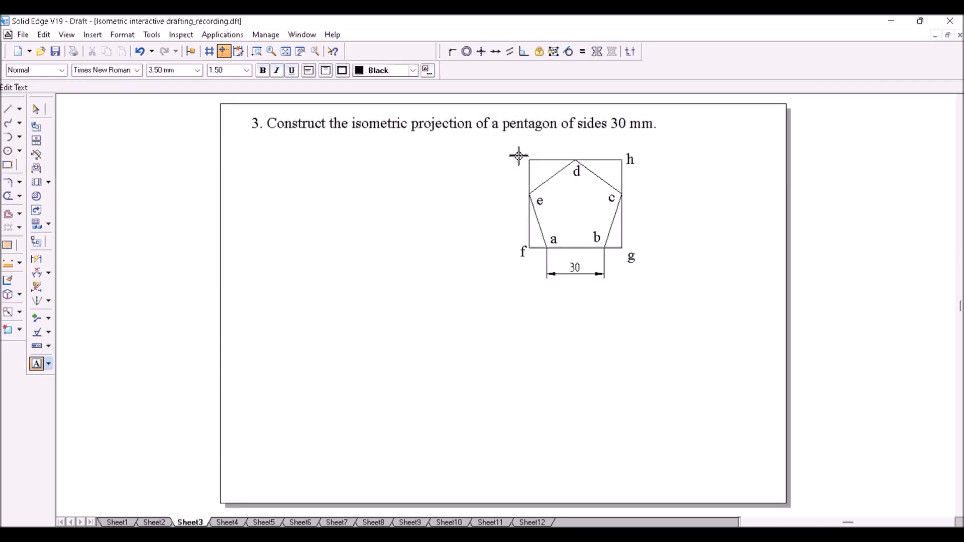
pyautogui.write('i')
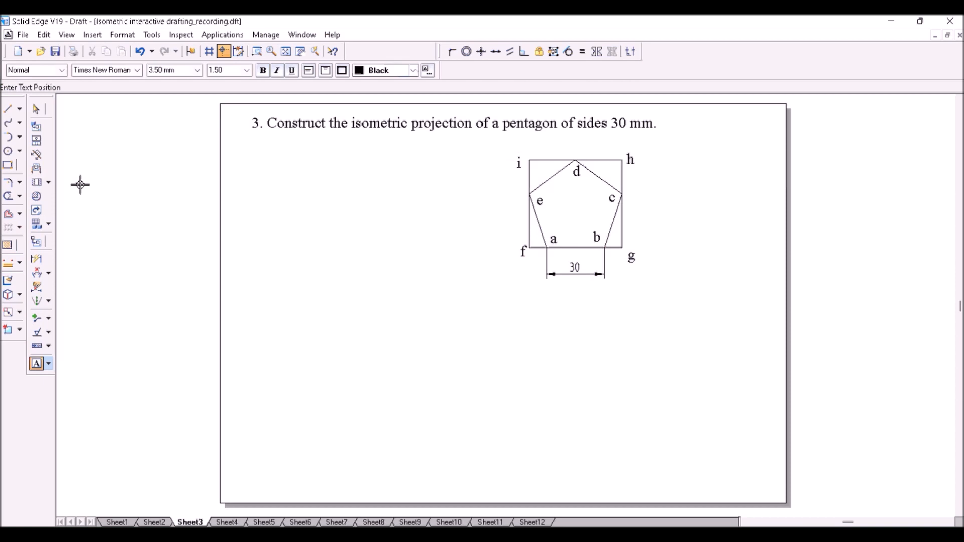
# Dimension the enclosing rectangle's overall height beside it and its overall width above it.
pyautogui.click(36, 260)
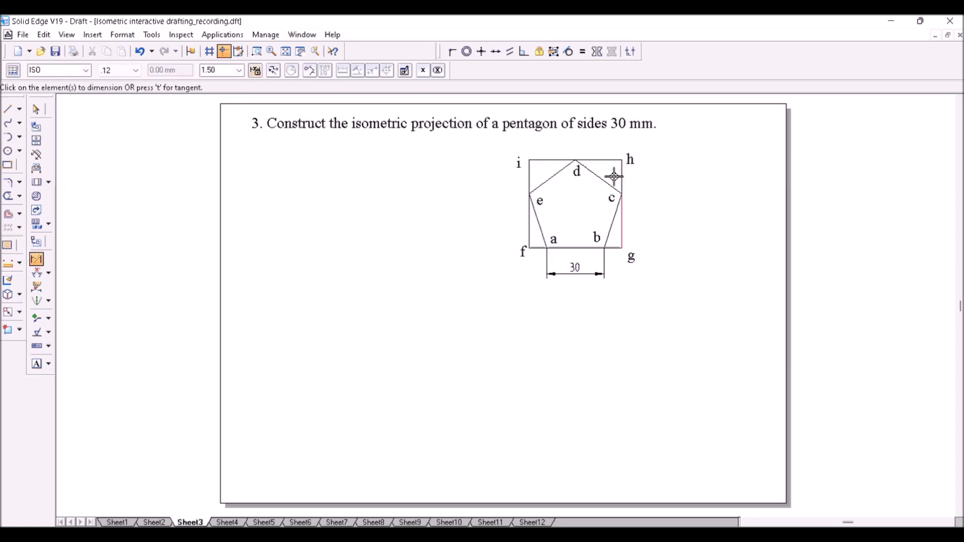
pyautogui.click(614, 176)
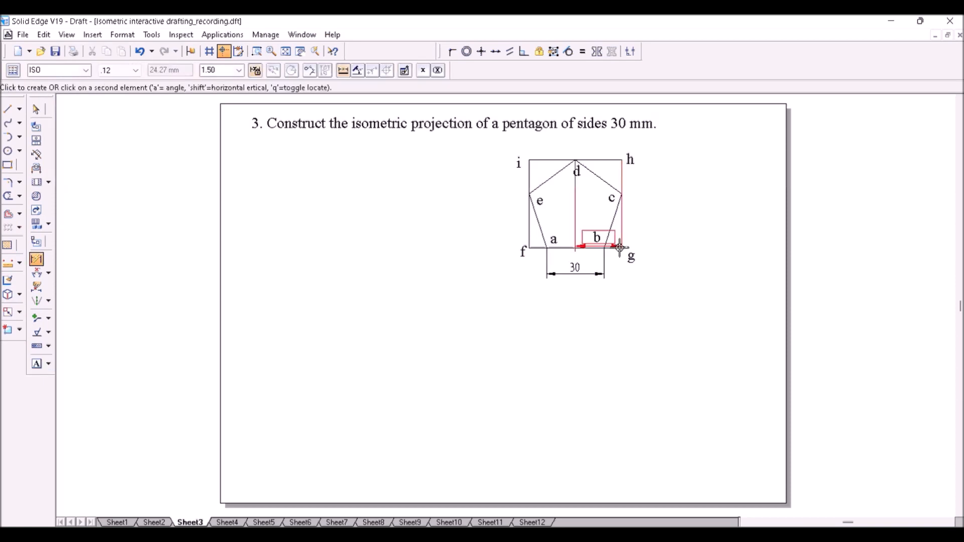
pyautogui.click(621, 246)
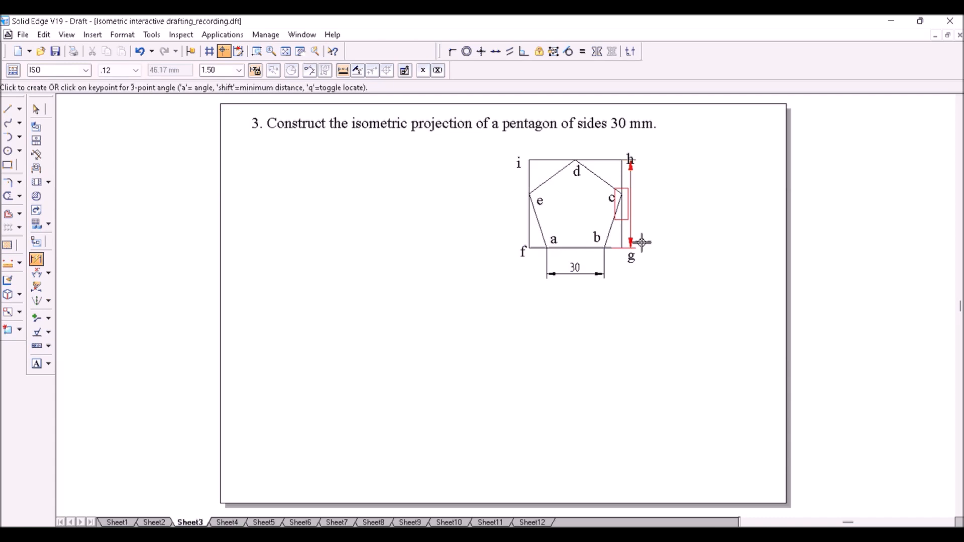
pyautogui.click(677, 221)
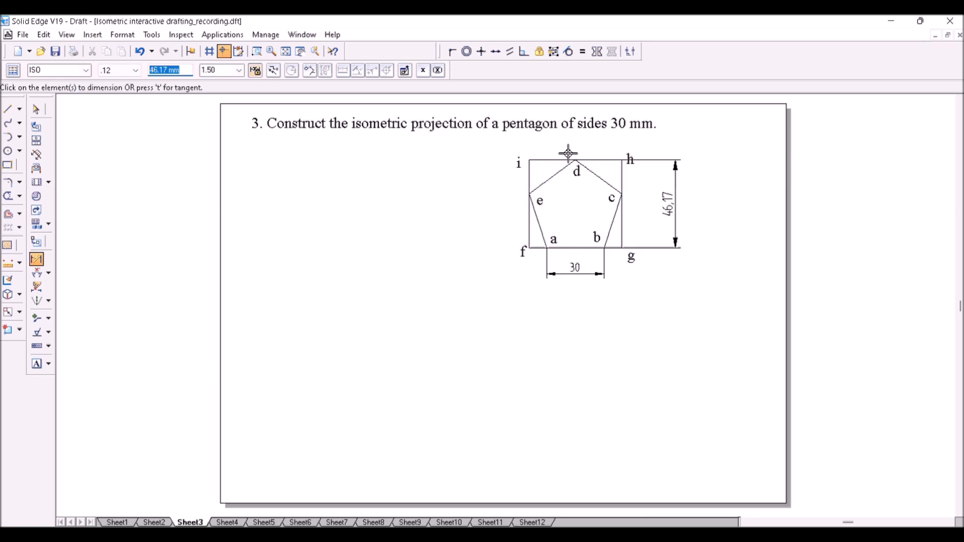
pyautogui.click(532, 172)
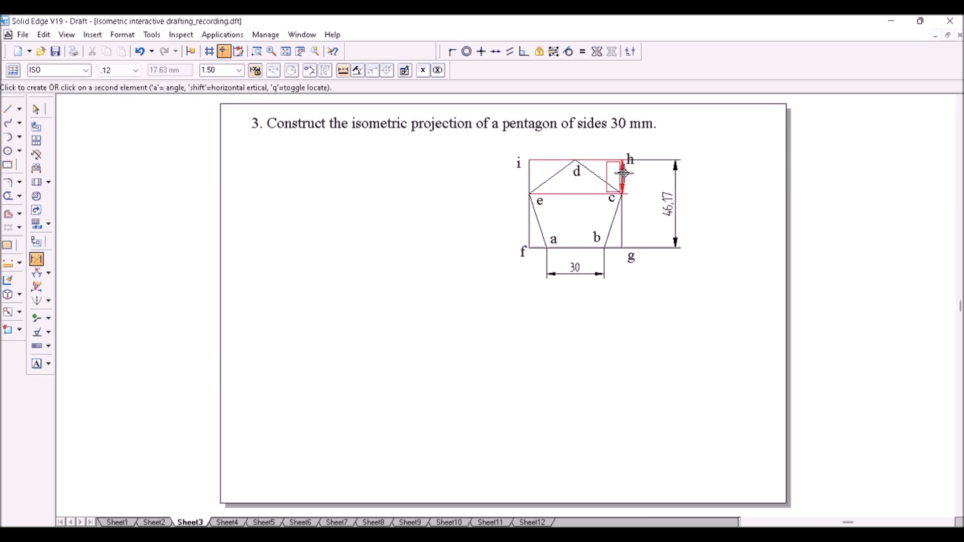
pyautogui.click(623, 174)
pyautogui.click(652, 150)
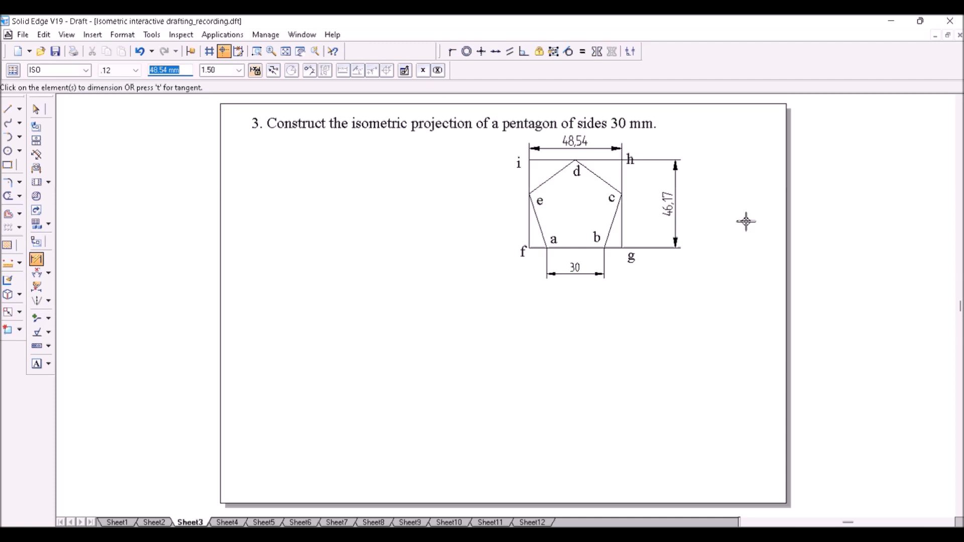
# Dimension the height of vertex e above the base and the offset from f to a, moving the offset's text clear of the rectangle.
pyautogui.click(543, 233)
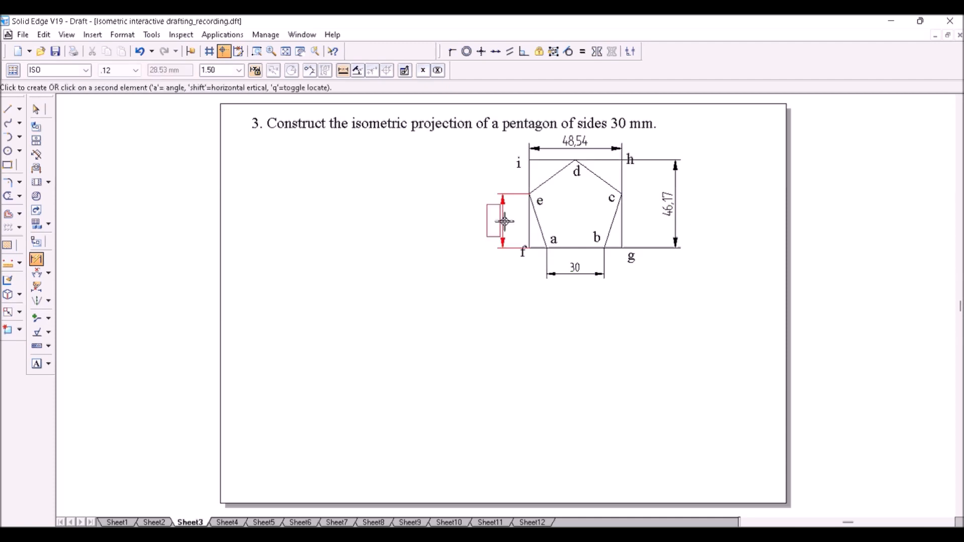
pyautogui.click(504, 221)
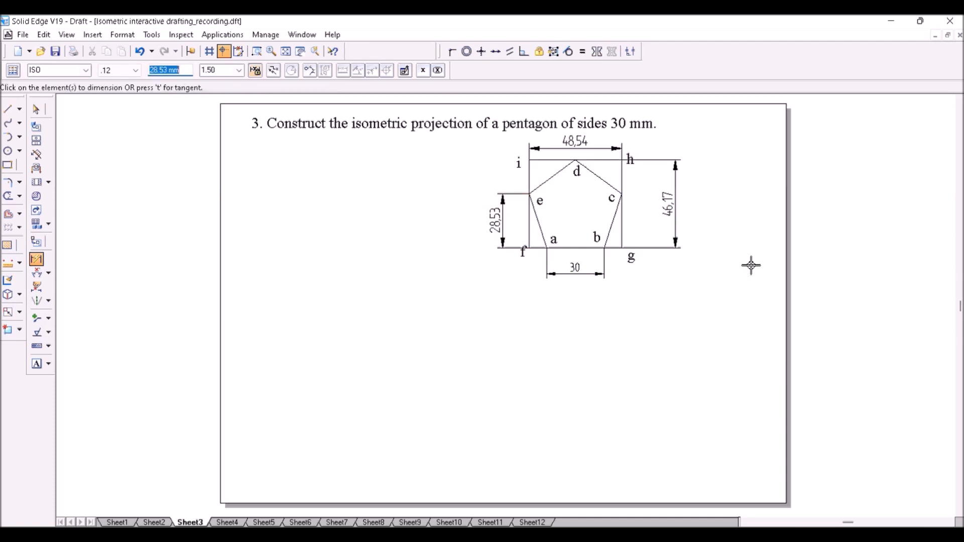
pyautogui.click(551, 249)
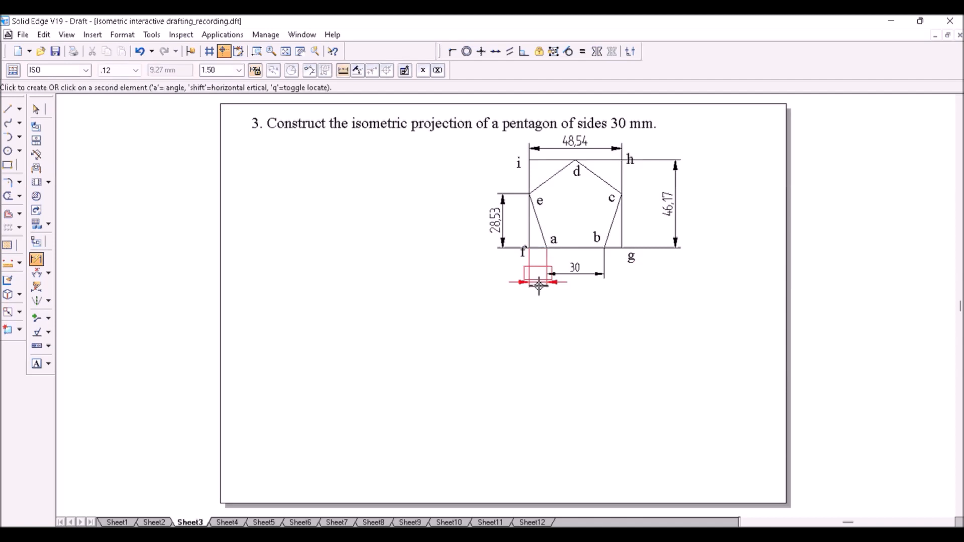
pyautogui.click(539, 300)
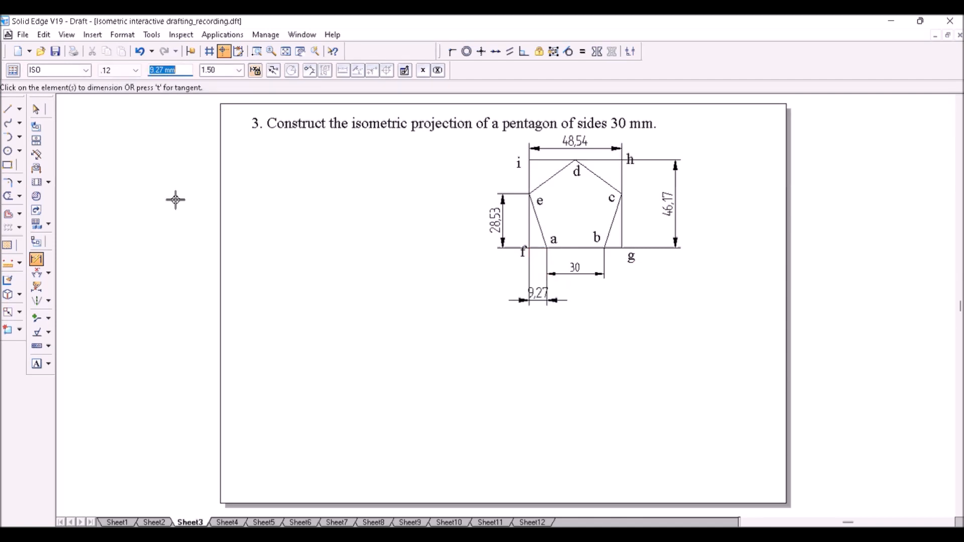
pyautogui.press('Escape')
pyautogui.moveTo(512, 300); pyautogui.dragTo(503, 290)
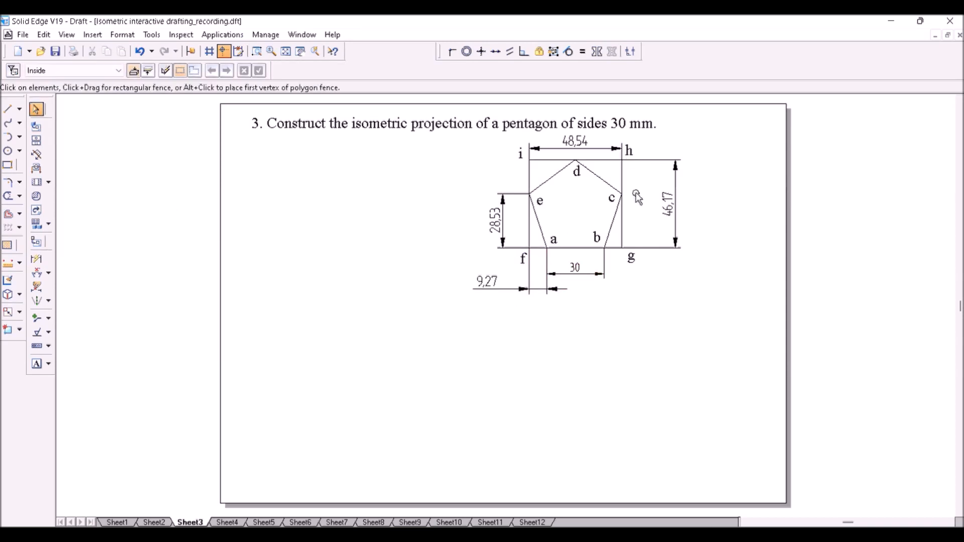
# Draw a long horizontal base line across the lower part of the sheet.
pyautogui.click(12, 114)
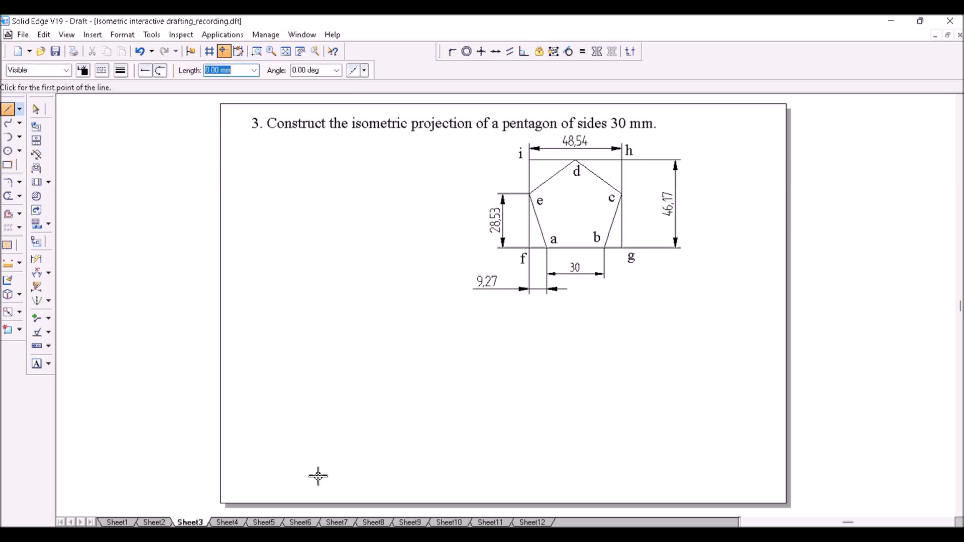
pyautogui.click(280, 480)
pyautogui.click(756, 480)
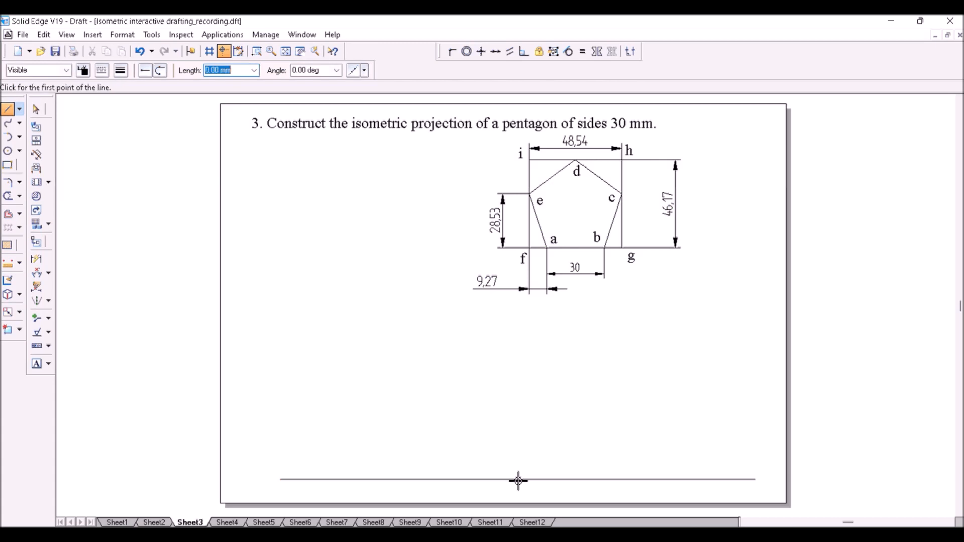
# From near the middle of the base line, draw two connected lines: 46.17 mm at 30 degrees, followed by 48.54 mm at 150 degrees.
pyautogui.click(521, 480)
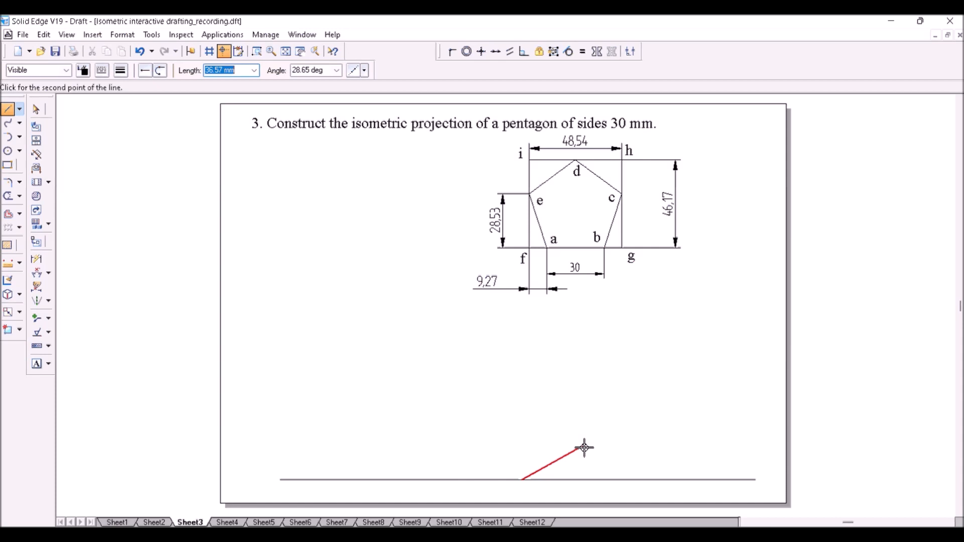
pyautogui.write('46.17')
pyautogui.press('Return')
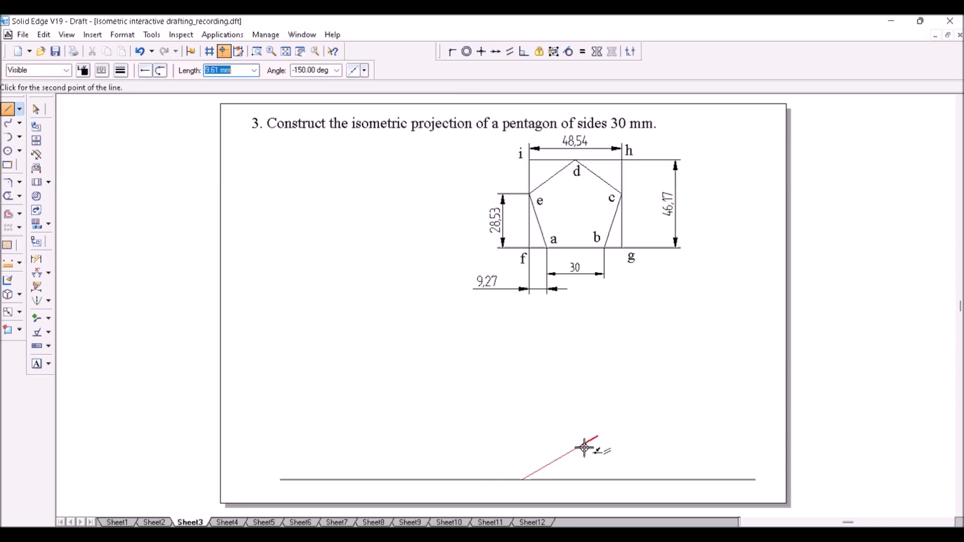
pyautogui.write('48.54')
pyautogui.press('Tab')
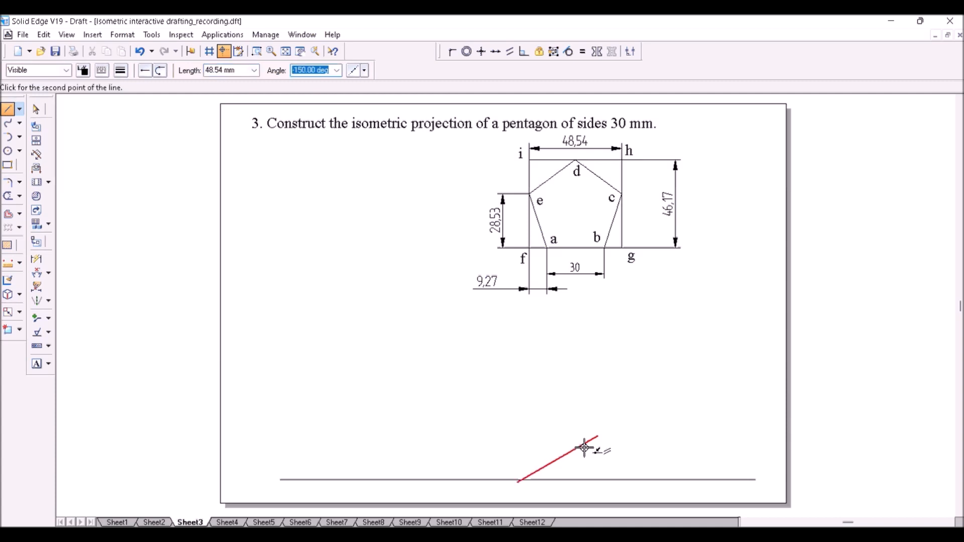
pyautogui.write('150')
pyautogui.press('Return')
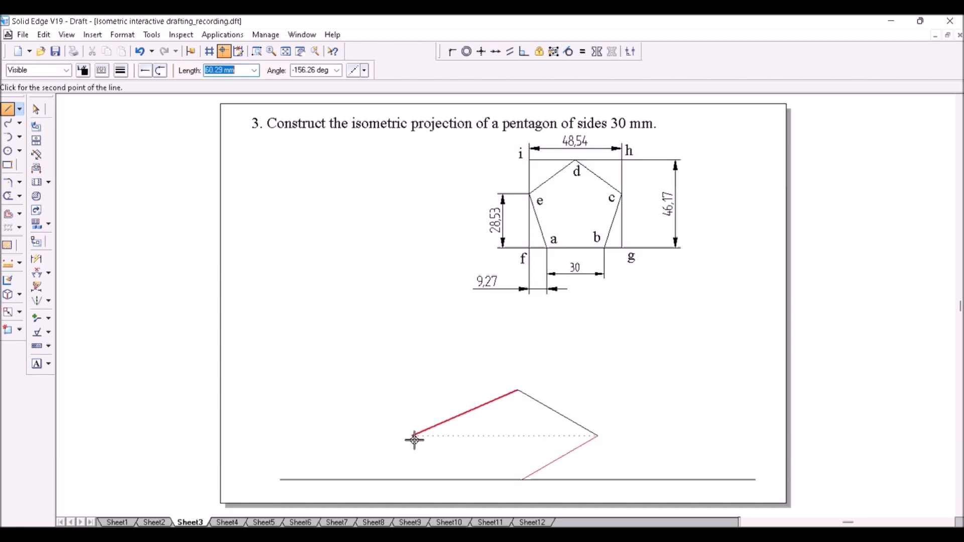
# Complete the isometric rhombus with a 46.17 mm line at -150 degrees and a closing line back to the starting point on the base line.
pyautogui.write('46.17')
pyautogui.press('Tab')
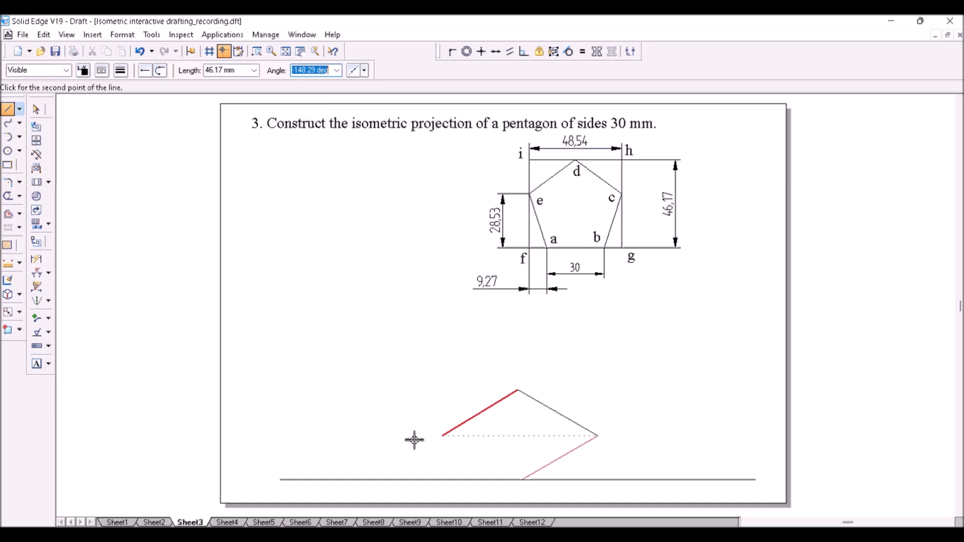
pyautogui.write('-150')
pyautogui.press('Return')
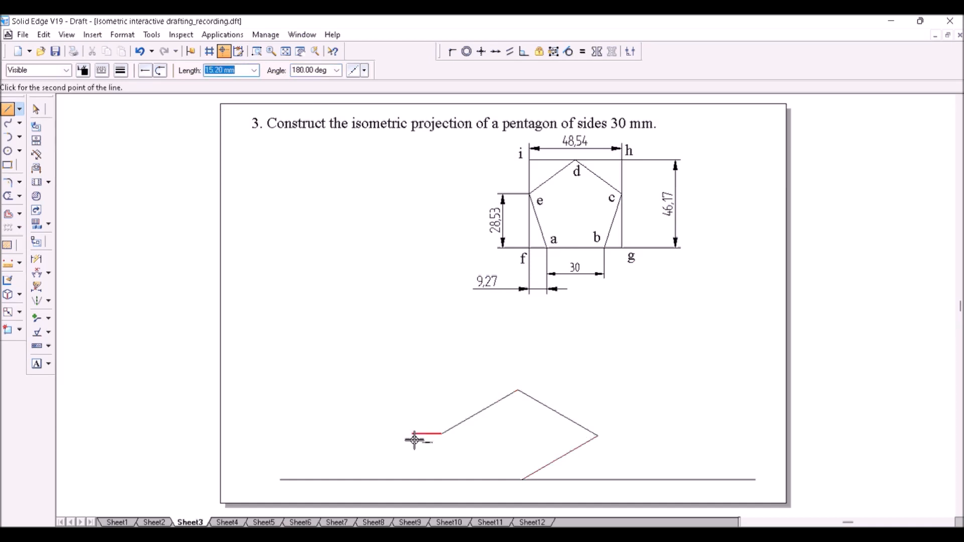
pyautogui.click(526, 484)
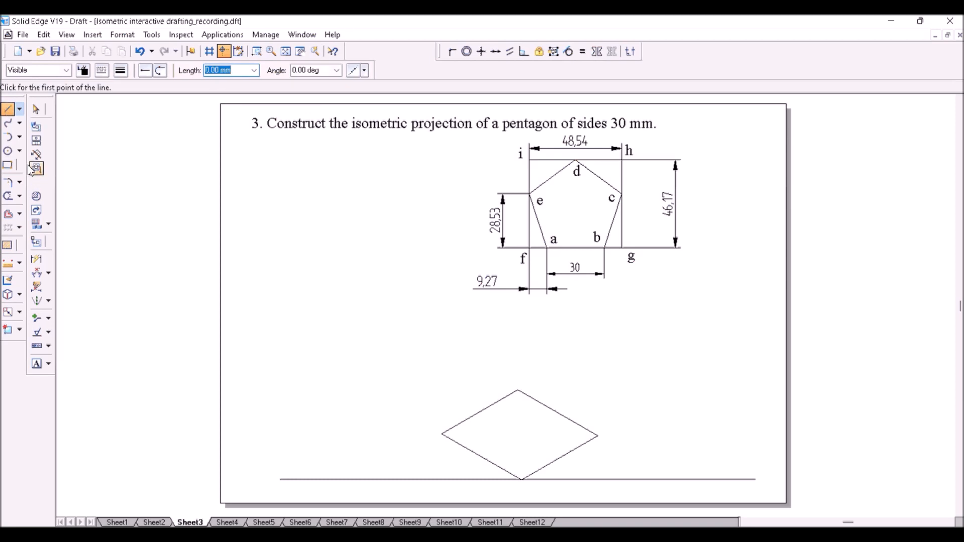
# Label the rhombus corners g at the base line, h and i at the next two corners, and f at the last one.
pyautogui.click(36, 364)
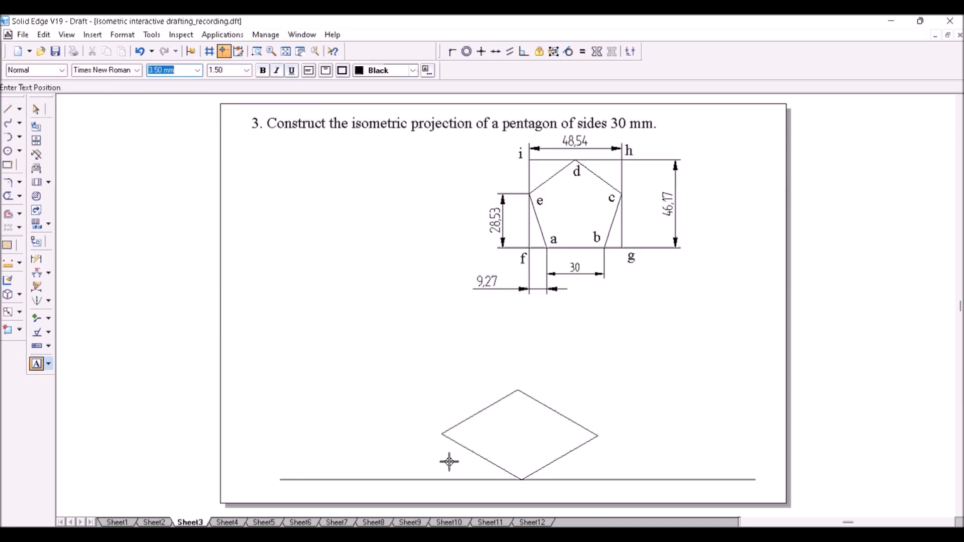
pyautogui.click(521, 488)
pyautogui.write('g')
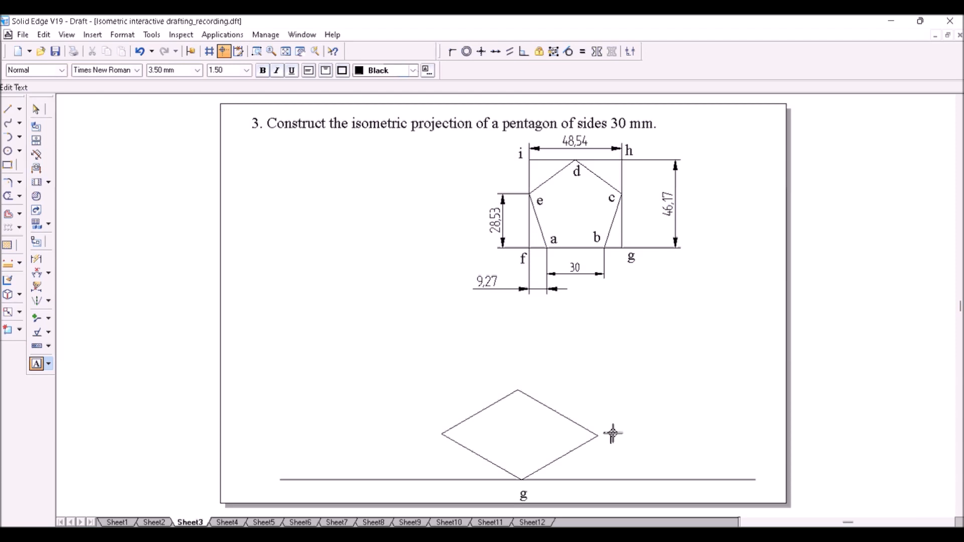
pyautogui.click(613, 433)
pyautogui.write('h')
pyautogui.click(518, 377)
pyautogui.write('i')
pyautogui.click(427, 433)
pyautogui.press('Escape')
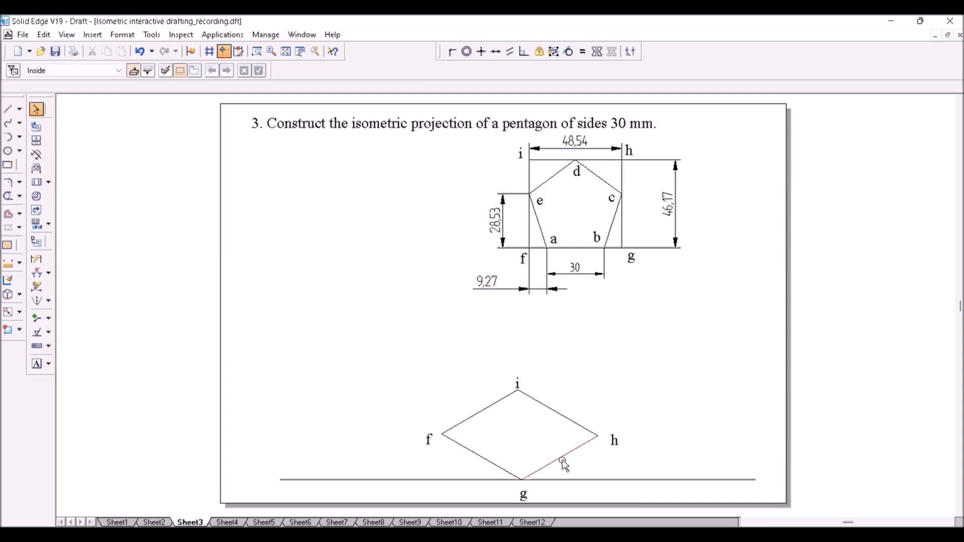
# Check the lengths of rhombus edges gh and hi against the enclosing rectangle's height and width dimensions.
pyautogui.click(563, 462)
pyautogui.click(177, 70)
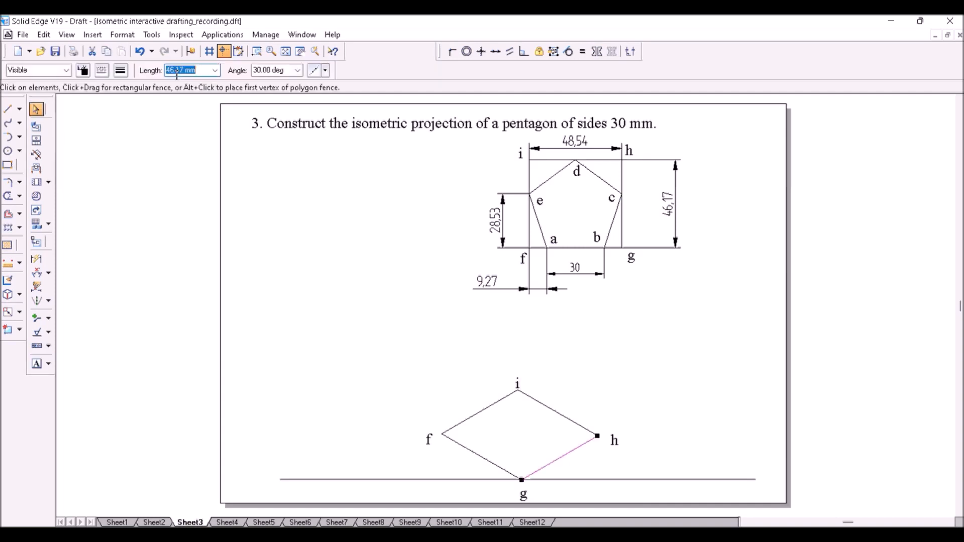
pyautogui.write('46.17')
pyautogui.press('Return')
pyautogui.click(621, 170)
pyautogui.click(542, 405)
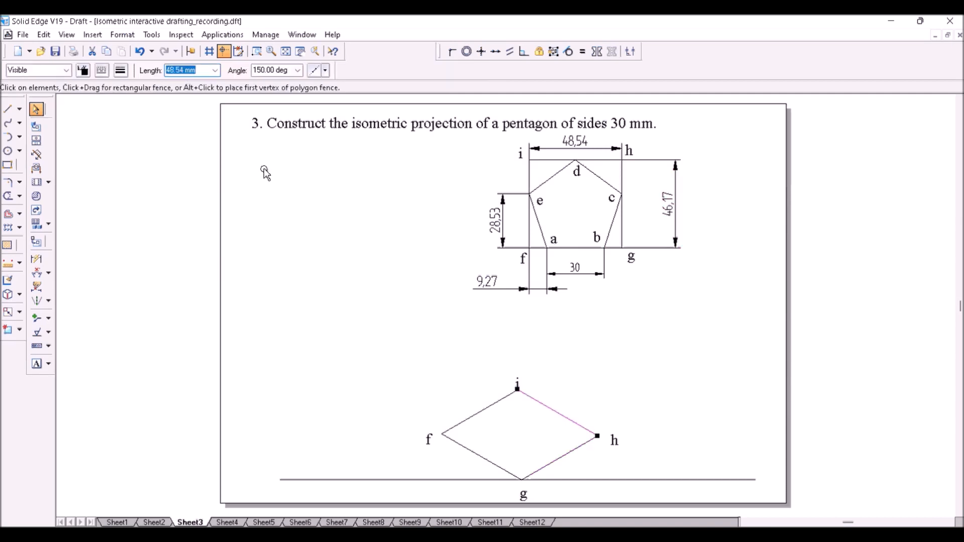
pyautogui.click(603, 162)
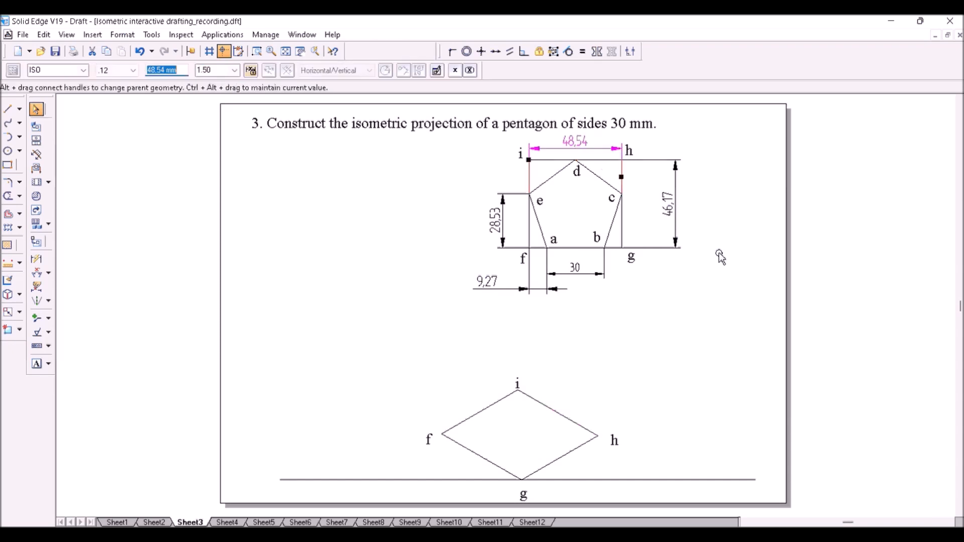
pyautogui.click(719, 254)
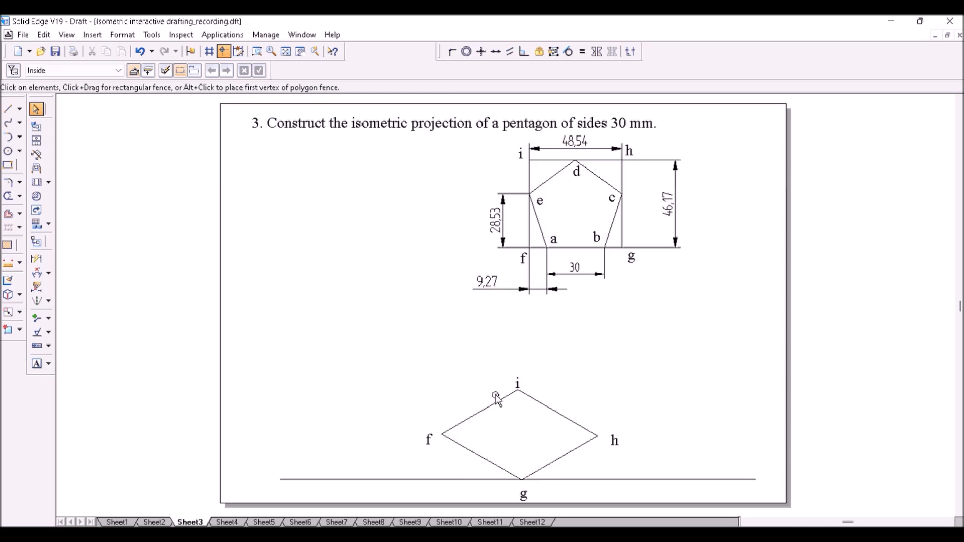
# Move the label i slightly upward, clear of the rhombus's top corner.
pyautogui.click(518, 371)
pyautogui.moveTo(519, 368); pyautogui.dragTo(518, 357)
# Draw a 28.53 mm line from g along edge gh, then continue it across to edge fi, parallel to edge gf.
pyautogui.click(528, 246)
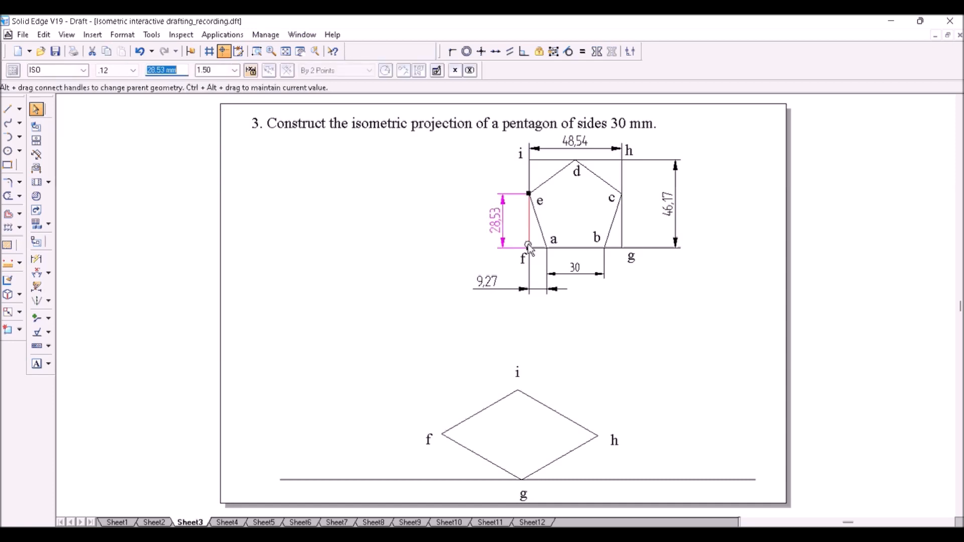
pyautogui.click(572, 453)
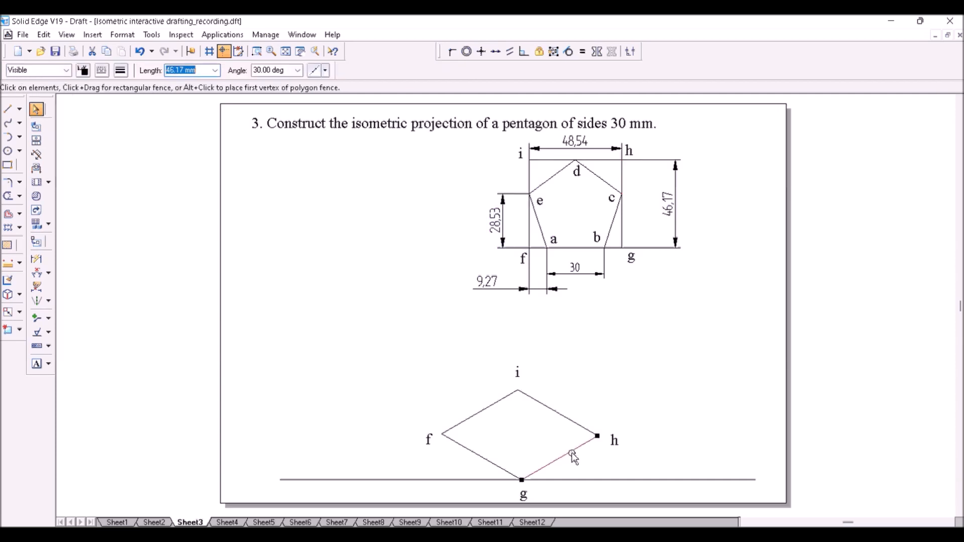
pyautogui.press('Escape')
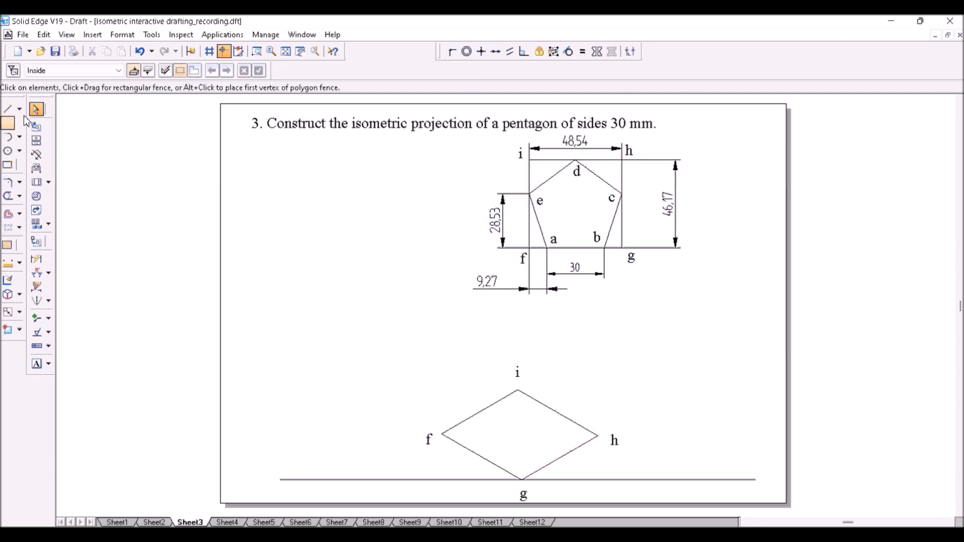
pyautogui.click(7, 110)
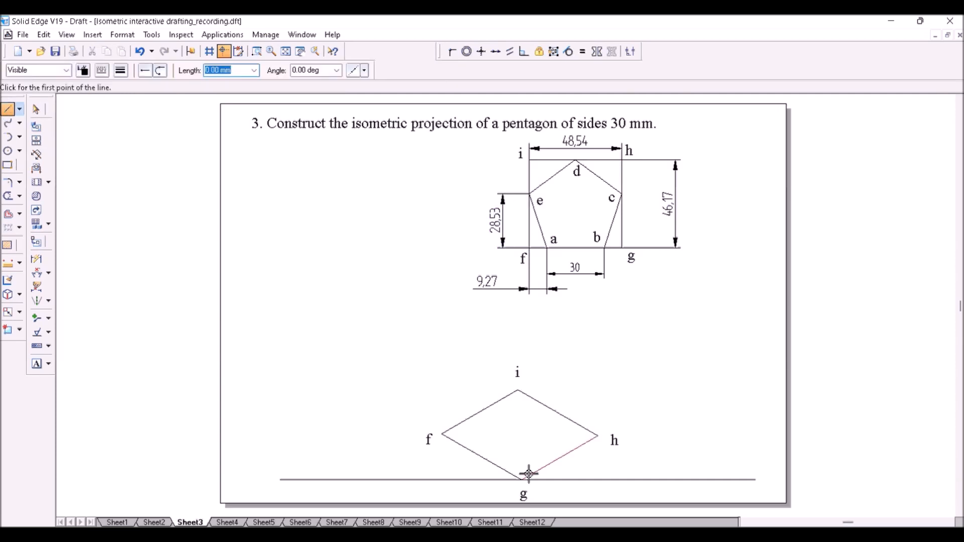
pyautogui.click(527, 476)
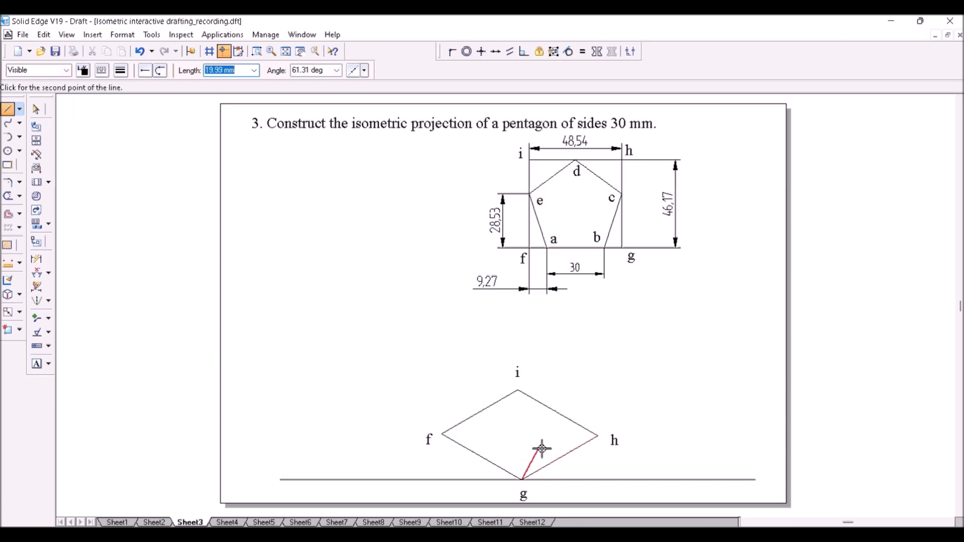
pyautogui.write('28.53')
pyautogui.press('Tab')
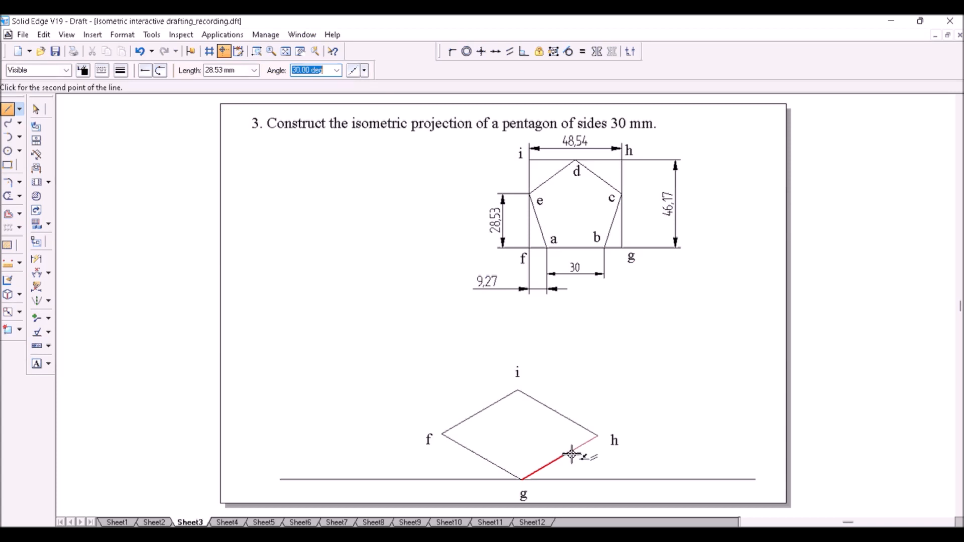
pyautogui.click(571, 455)
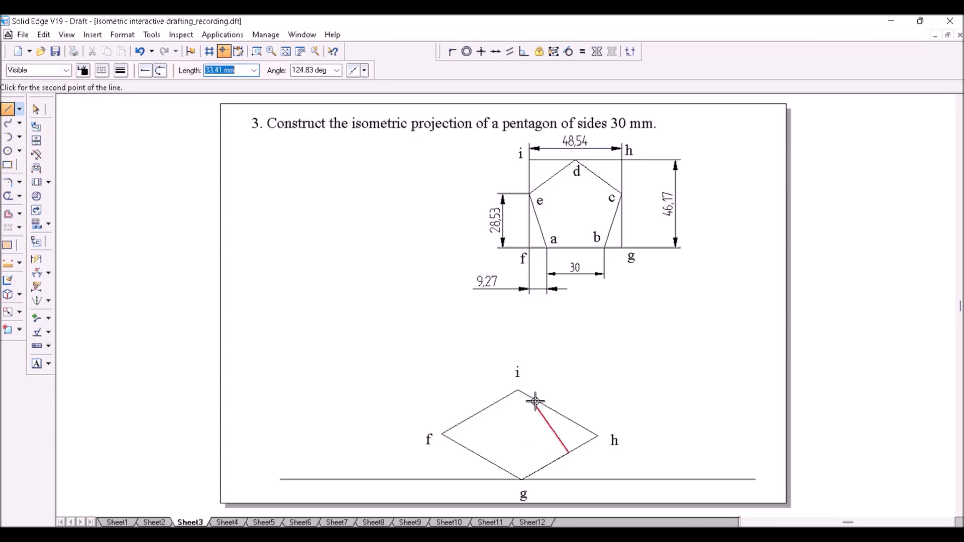
pyautogui.click(489, 410)
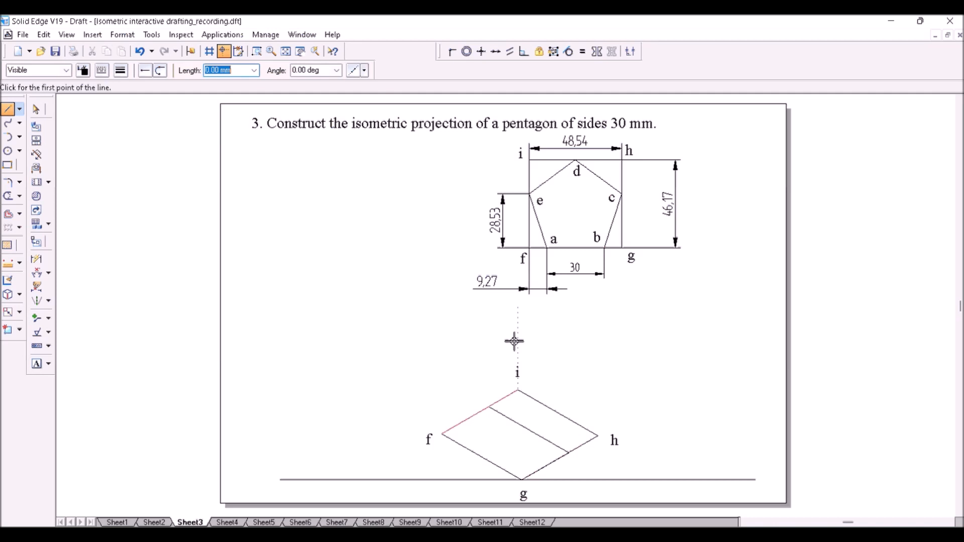
# Label the ends of the line crossing the rhombus: c on edge gh and e on edge fi.
pyautogui.click(37, 364)
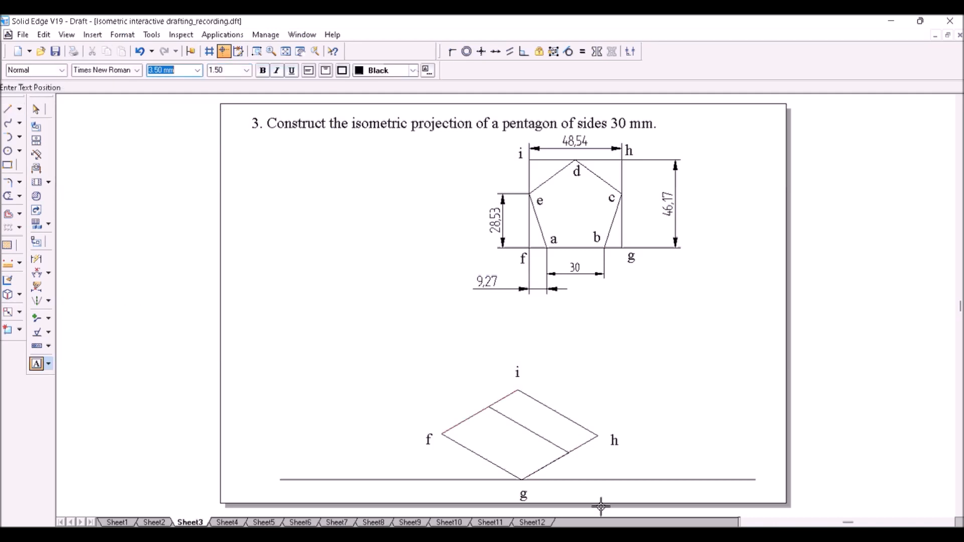
pyautogui.click(572, 461)
pyautogui.write('c')
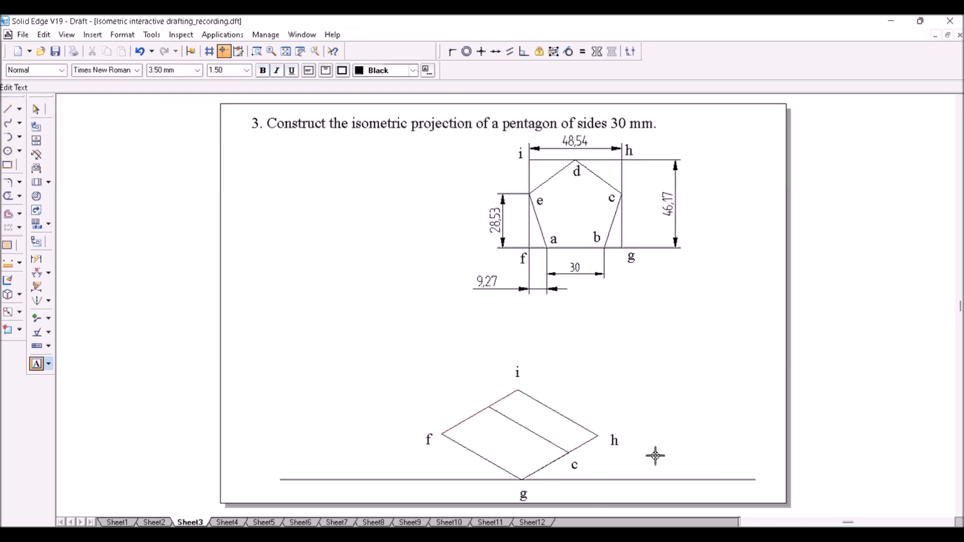
pyautogui.click(480, 398)
pyautogui.write('e')
pyautogui.press('Escape')
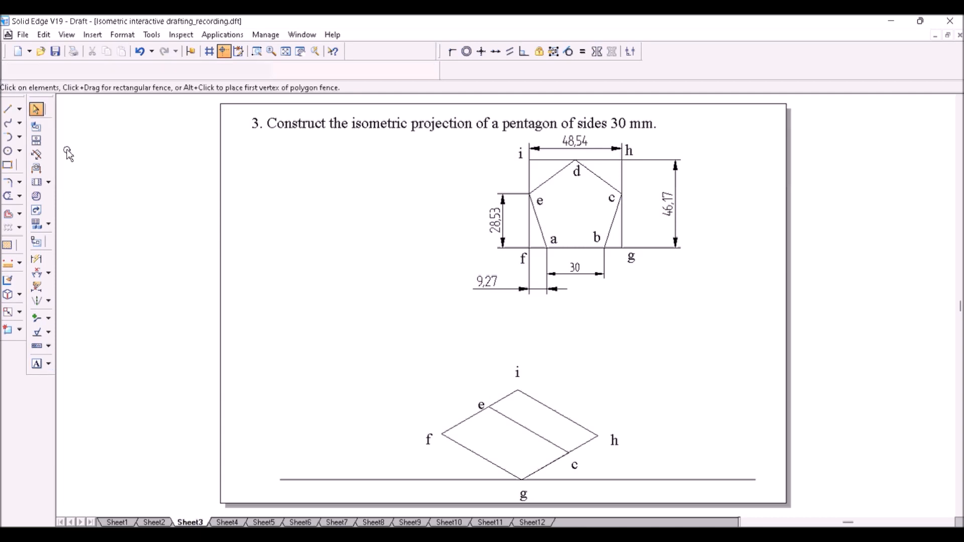
# Compare segment gc with the height dimension of e, and examine which rhombus edges carry vertices d, a and b.
pyautogui.click(546, 467)
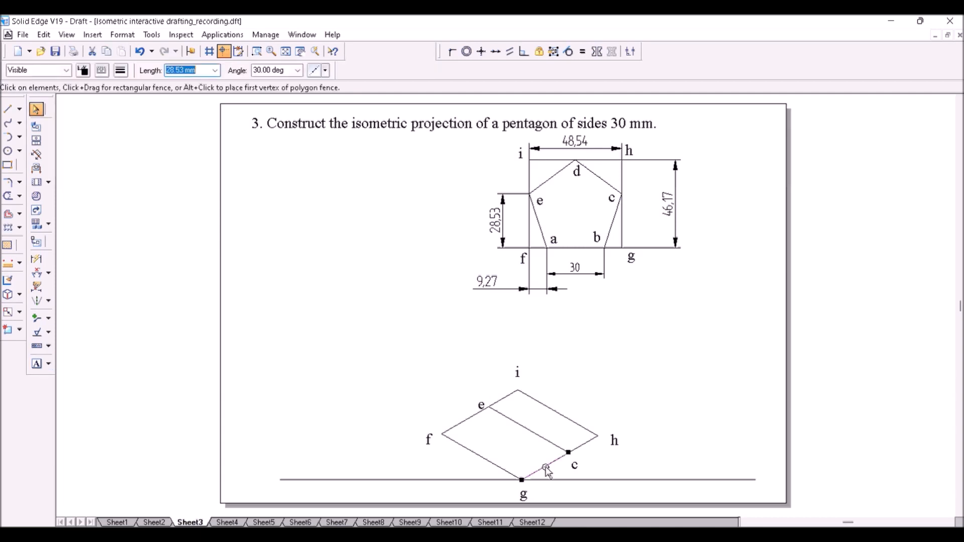
pyautogui.click(530, 300)
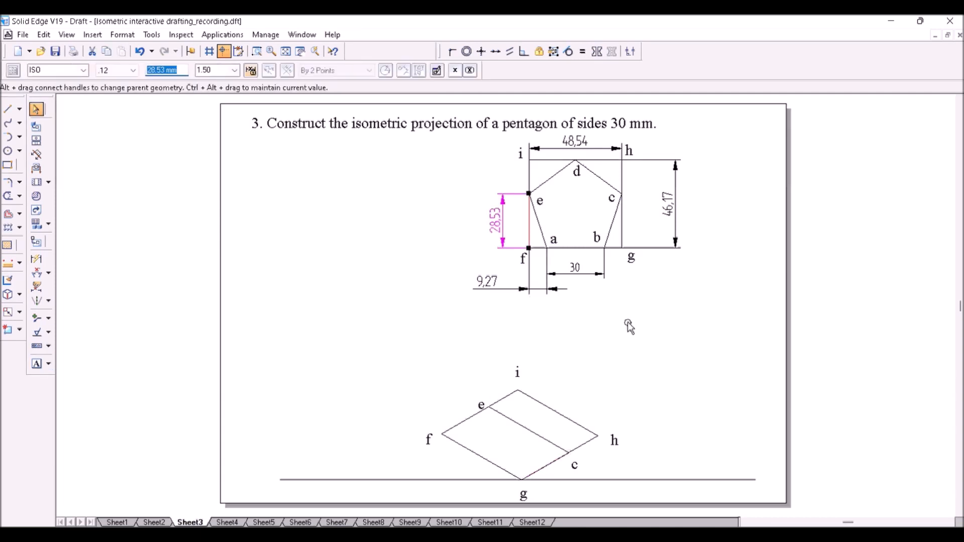
pyautogui.click(680, 327)
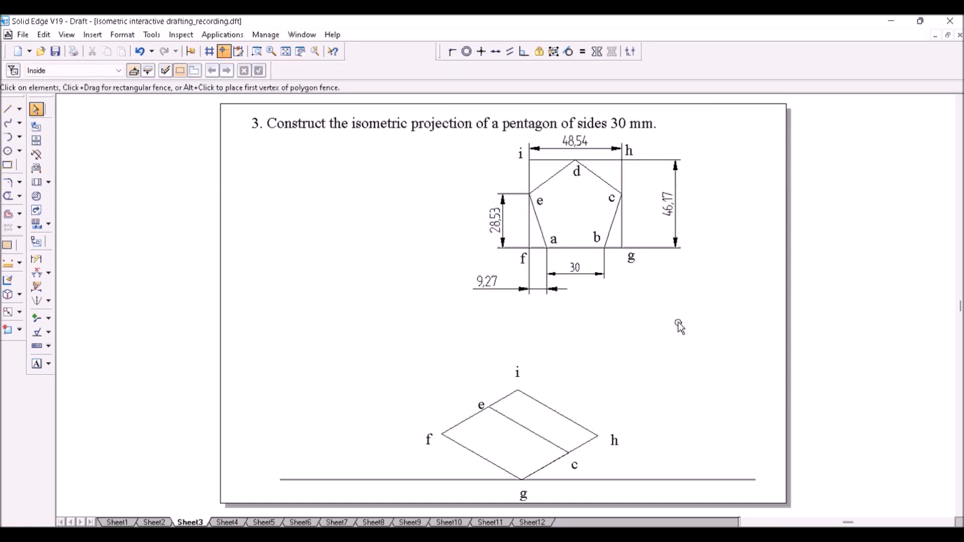
pyautogui.click(577, 173)
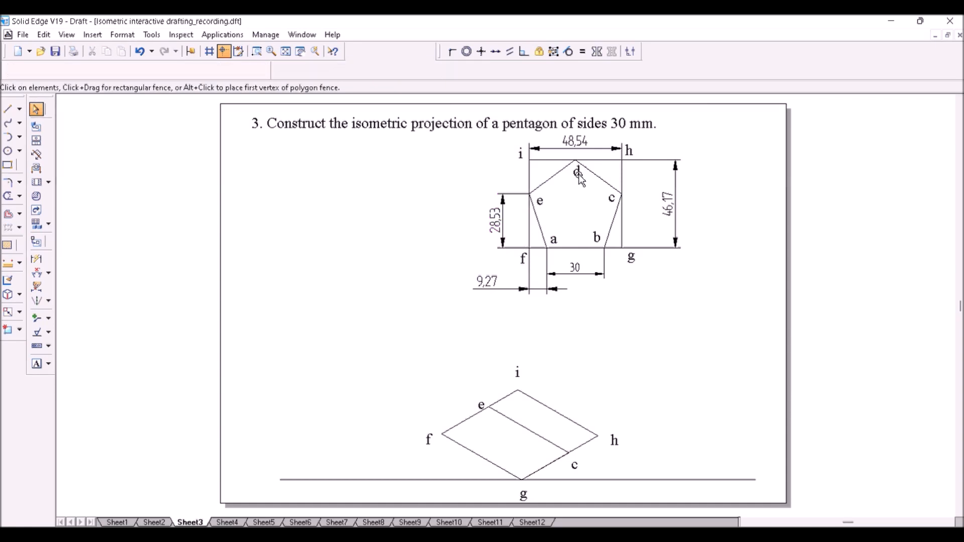
pyautogui.click(556, 414)
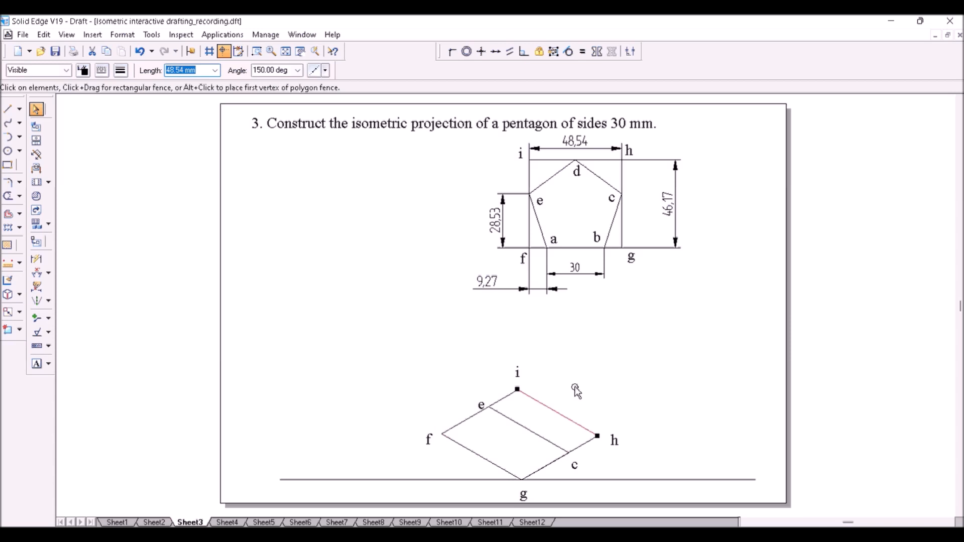
pyautogui.click(576, 388)
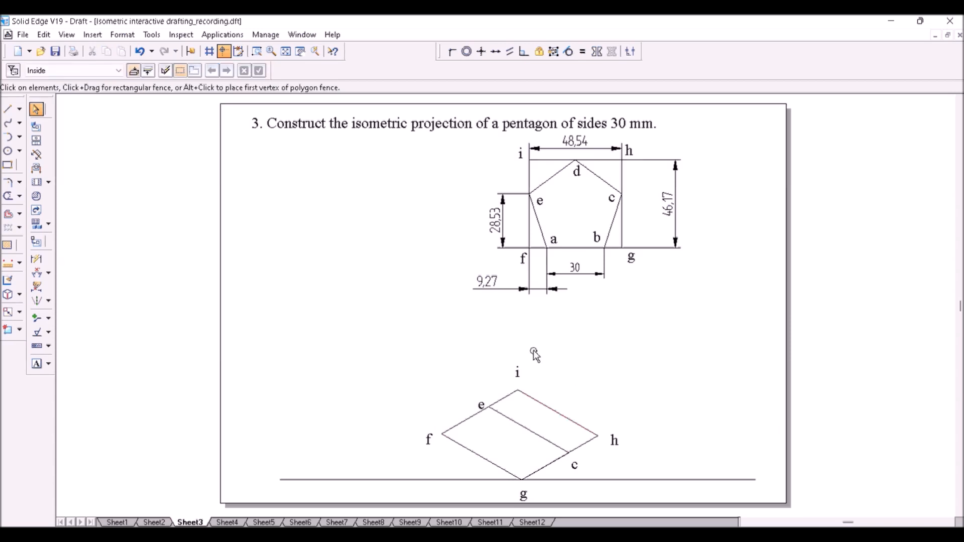
pyautogui.click(553, 239)
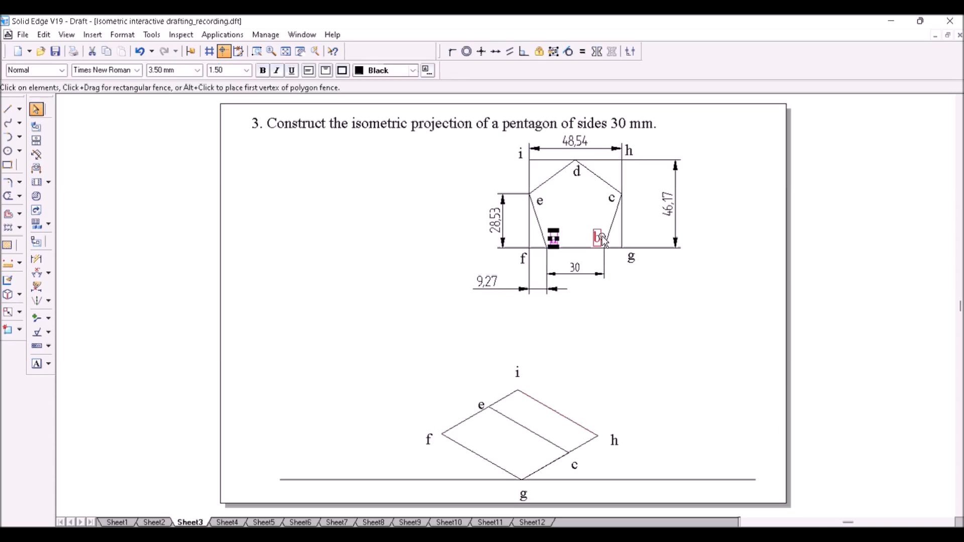
pyautogui.click(600, 239)
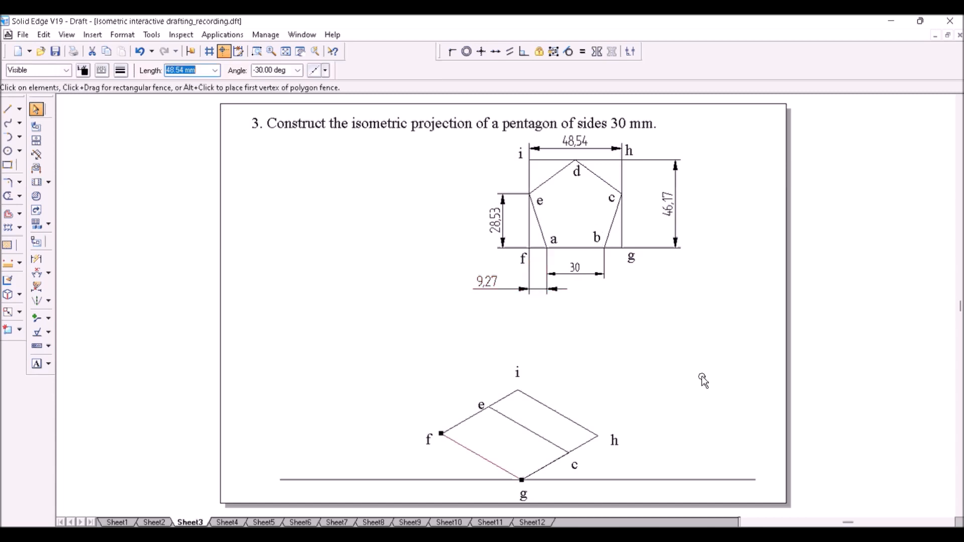
pyautogui.click(702, 377)
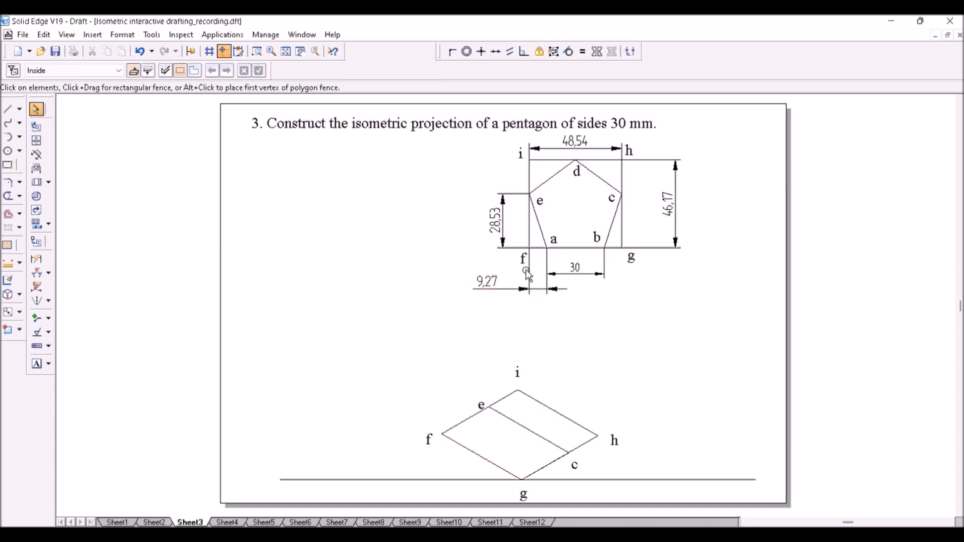
pyautogui.click(554, 240)
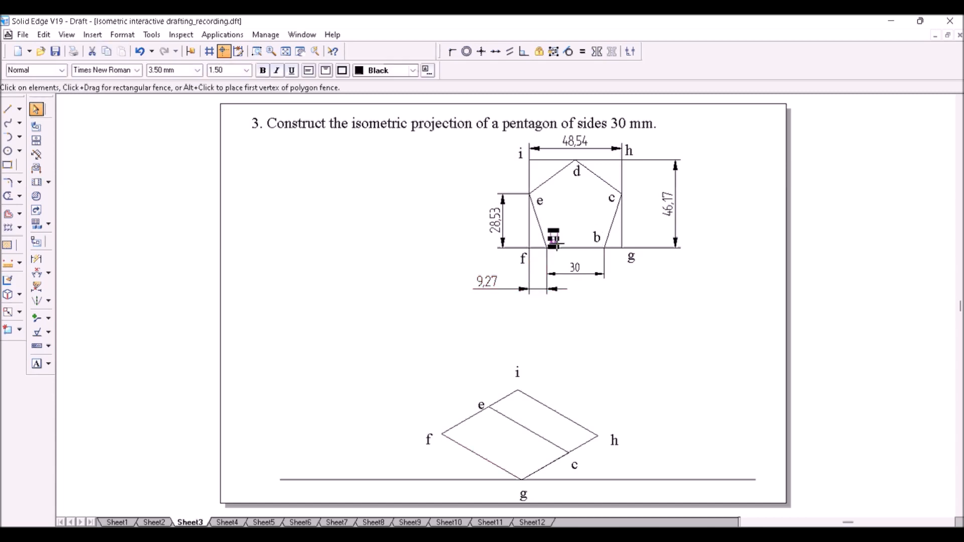
pyautogui.click(611, 345)
# Draw a 9.27 mm line from corner f along edge fg to mark the position of vertex a.
pyautogui.press('l')
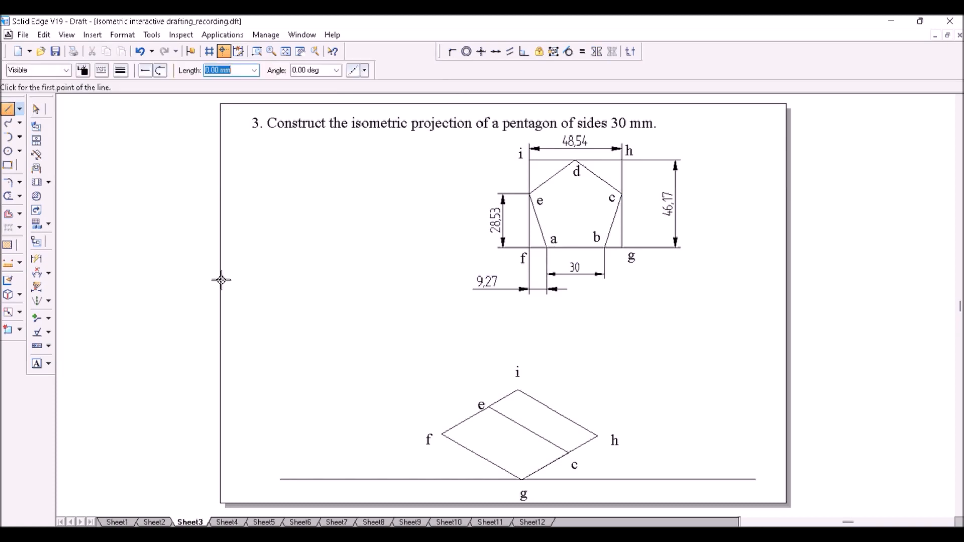
pyautogui.click(443, 437)
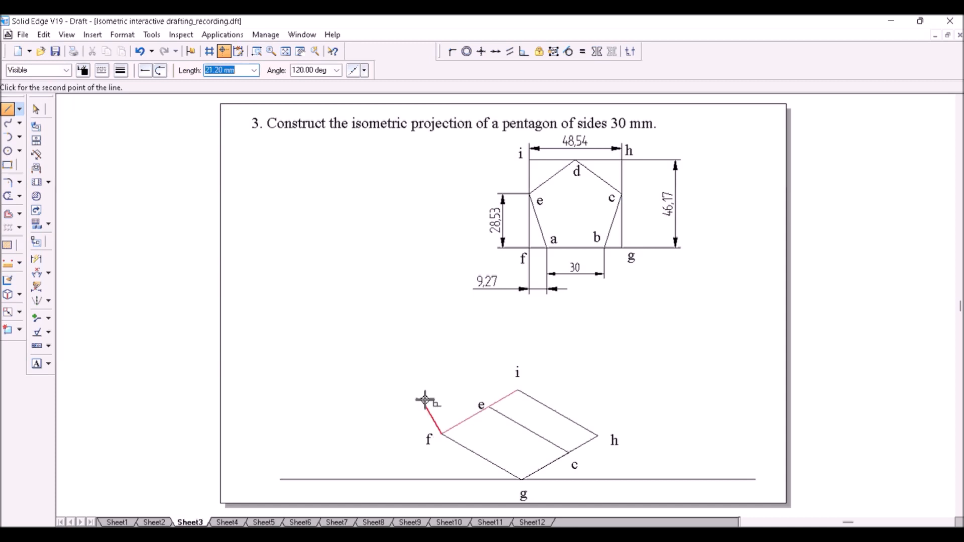
pyautogui.write('9.27')
pyautogui.press('Tab')
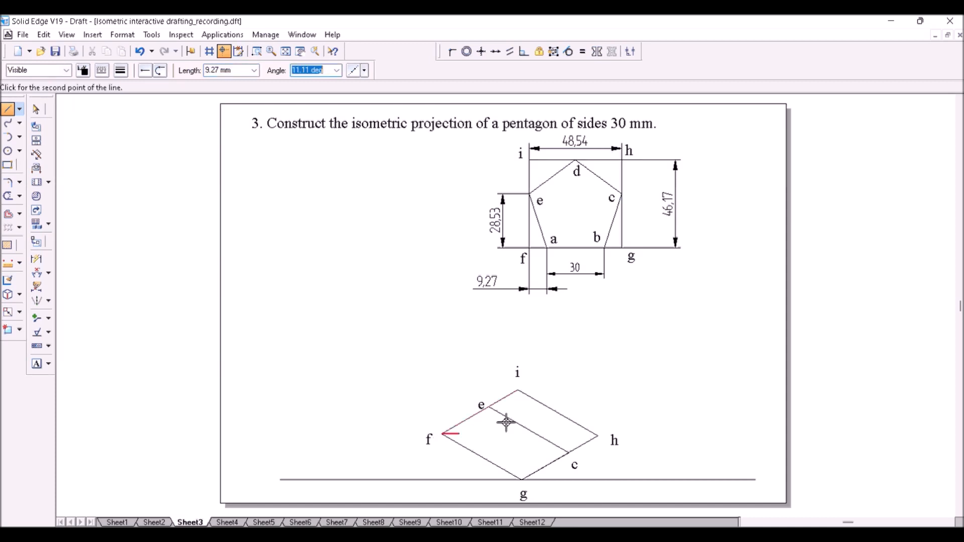
pyautogui.click(458, 443)
pyautogui.rightClick(638, 332)
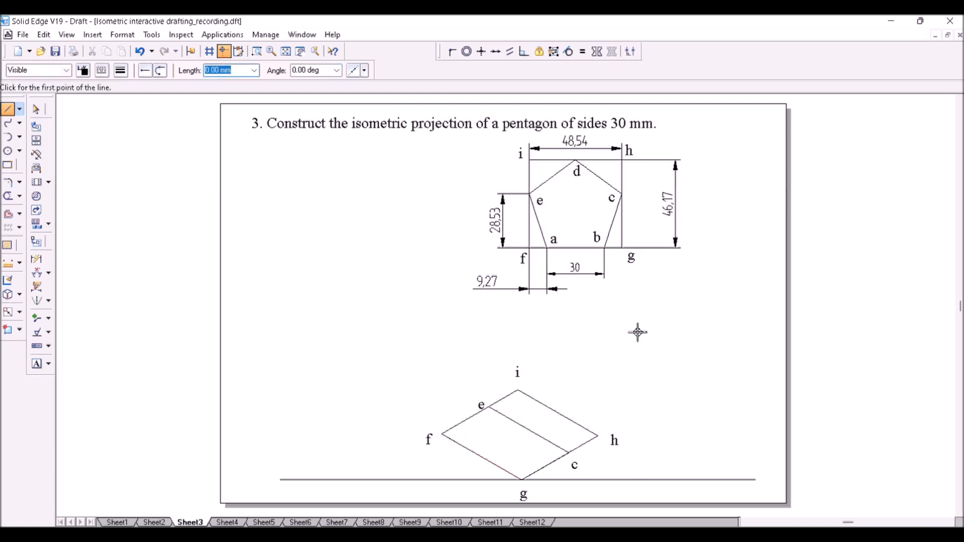
# Draw a 9.27 mm line at 150° from corner g along edge gf of the rhombus to mark vertex b.
pyautogui.click(522, 481)
pyautogui.write('9.2')
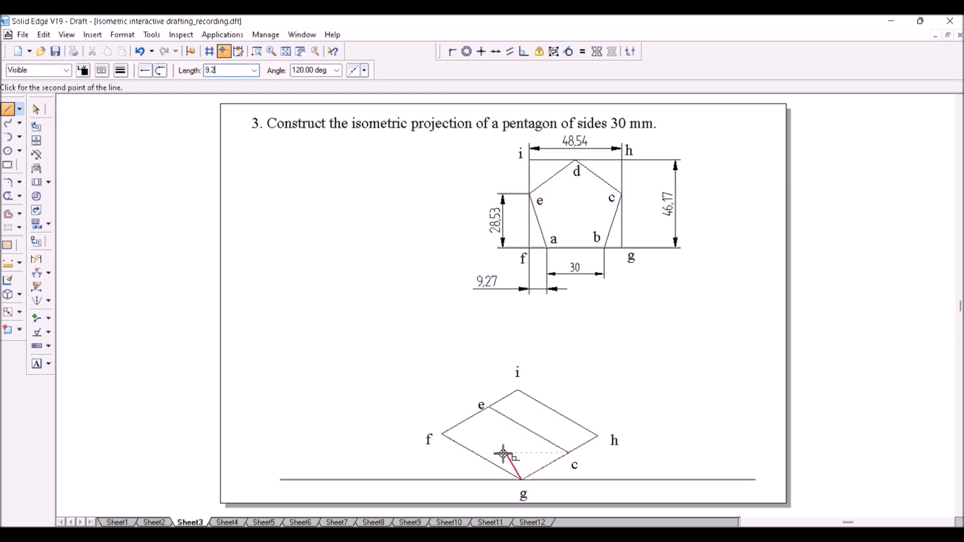
pyautogui.write('7')
pyautogui.press('Tab')
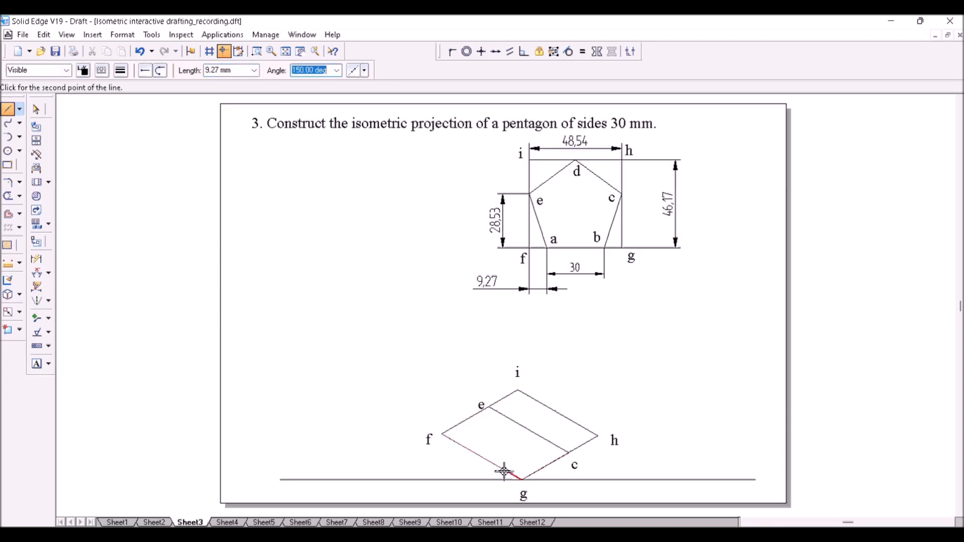
pyautogui.click(505, 474)
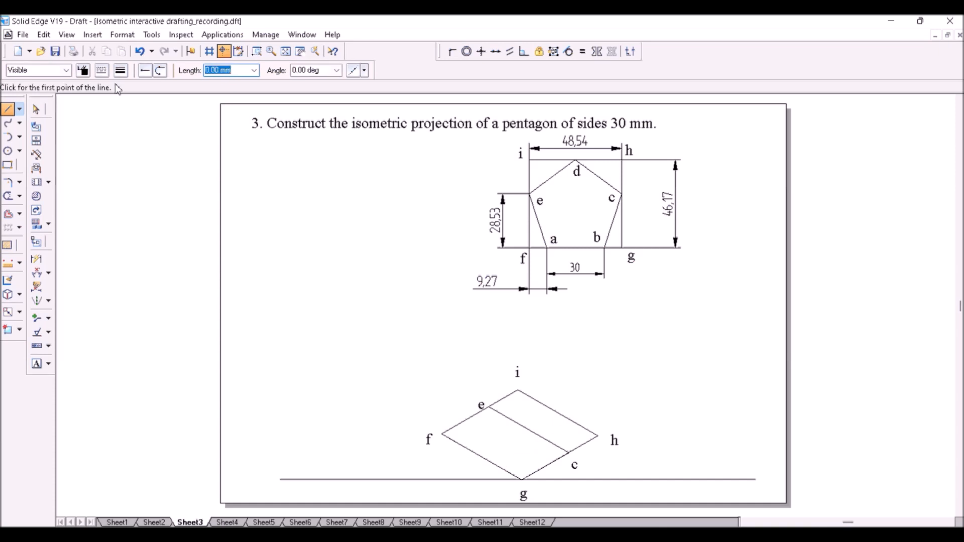
pyautogui.press('Escape')
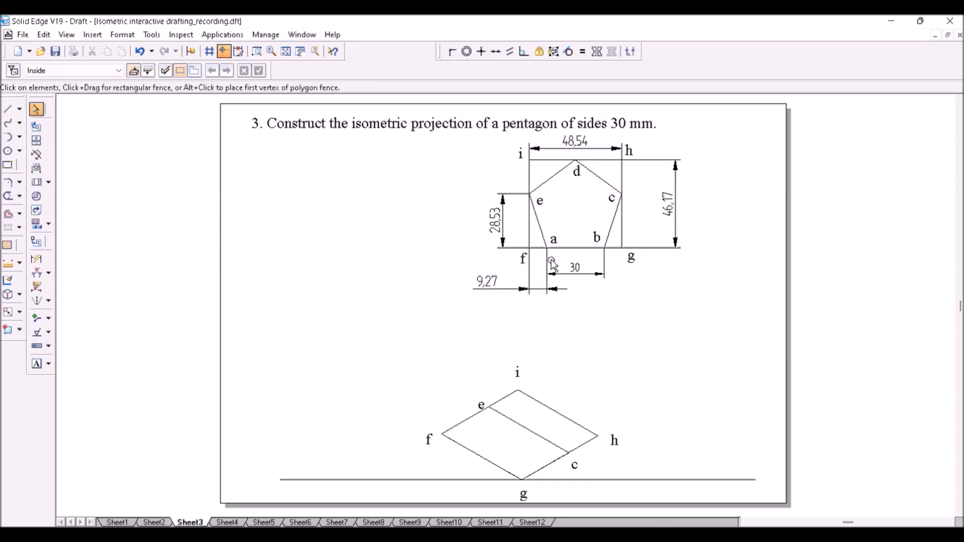
# Check the corner and vertex labels along the rectangle's base, and label the rhombus point at the far end of the short line from g as b.
pyautogui.click(553, 240)
pyautogui.click(522, 259)
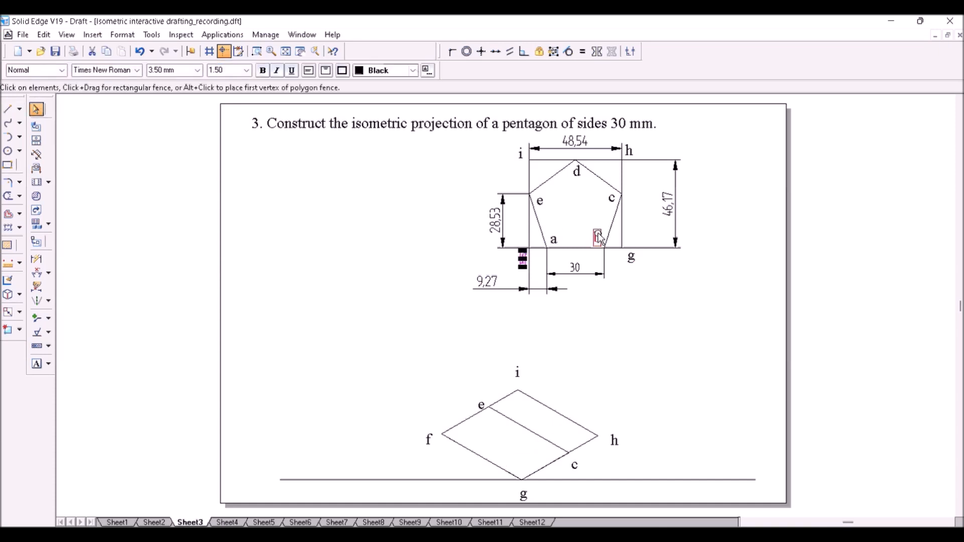
pyautogui.click(631, 257)
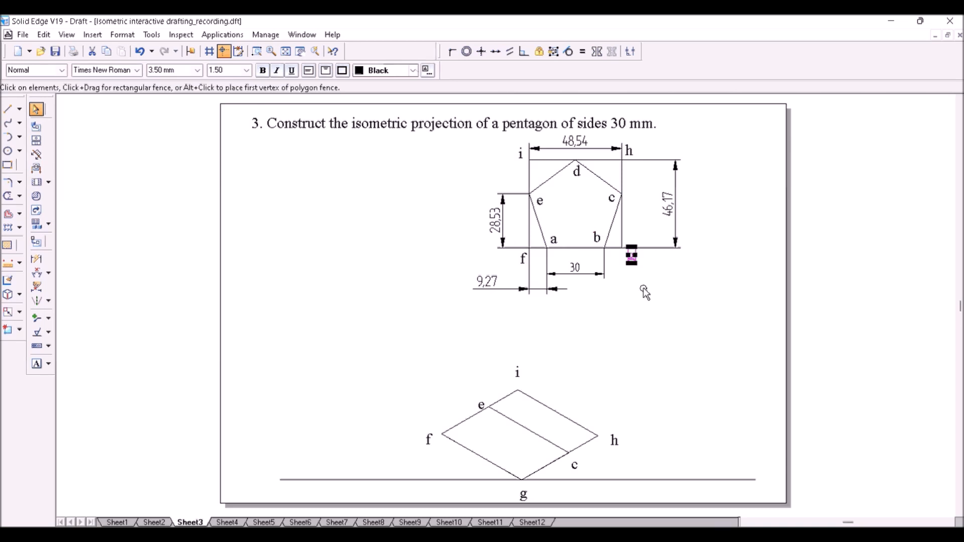
pyautogui.click(644, 290)
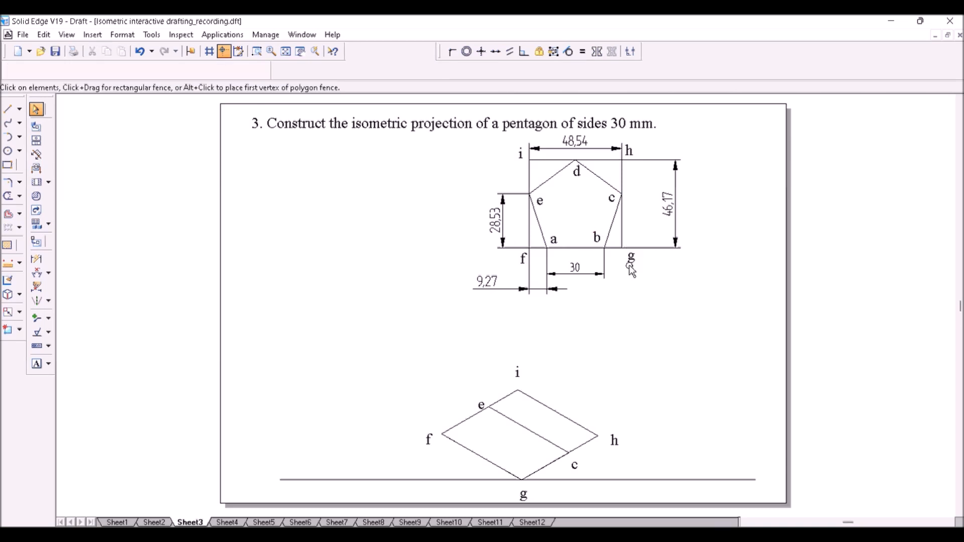
pyautogui.click(596, 238)
pyautogui.click(508, 473)
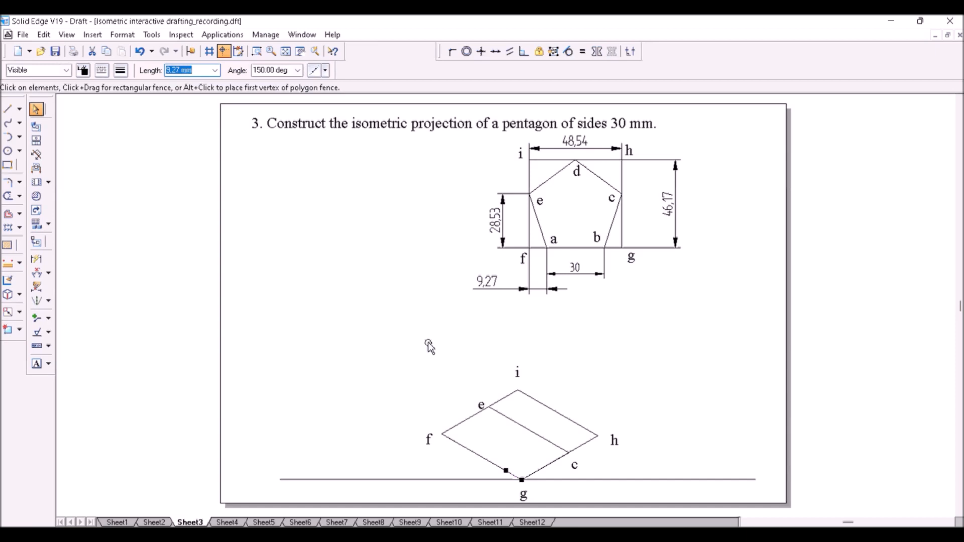
pyautogui.click(36, 364)
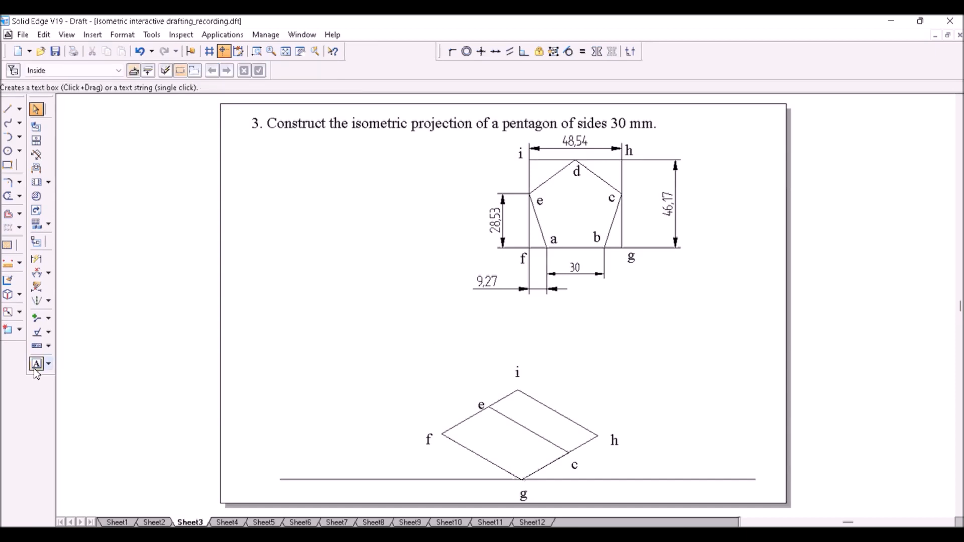
pyautogui.click(498, 473)
pyautogui.write('b')
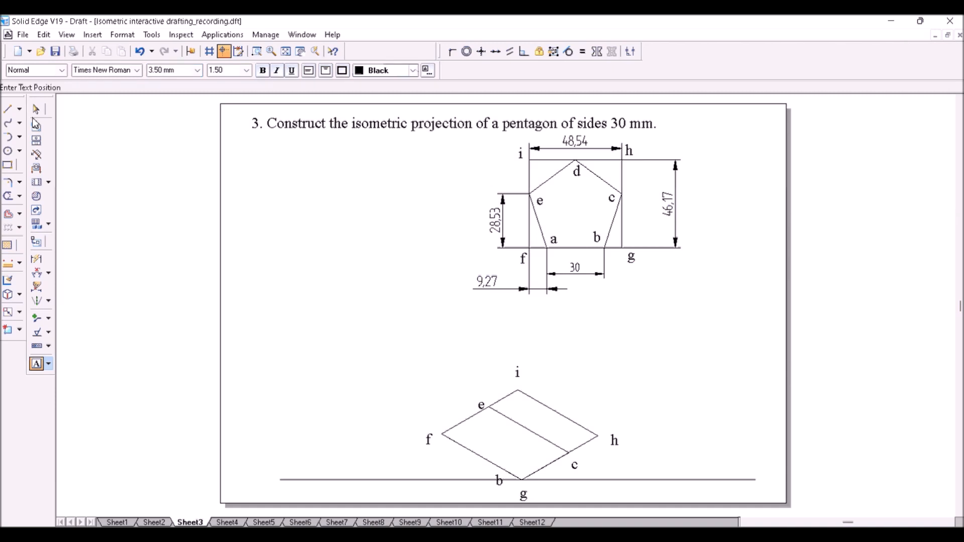